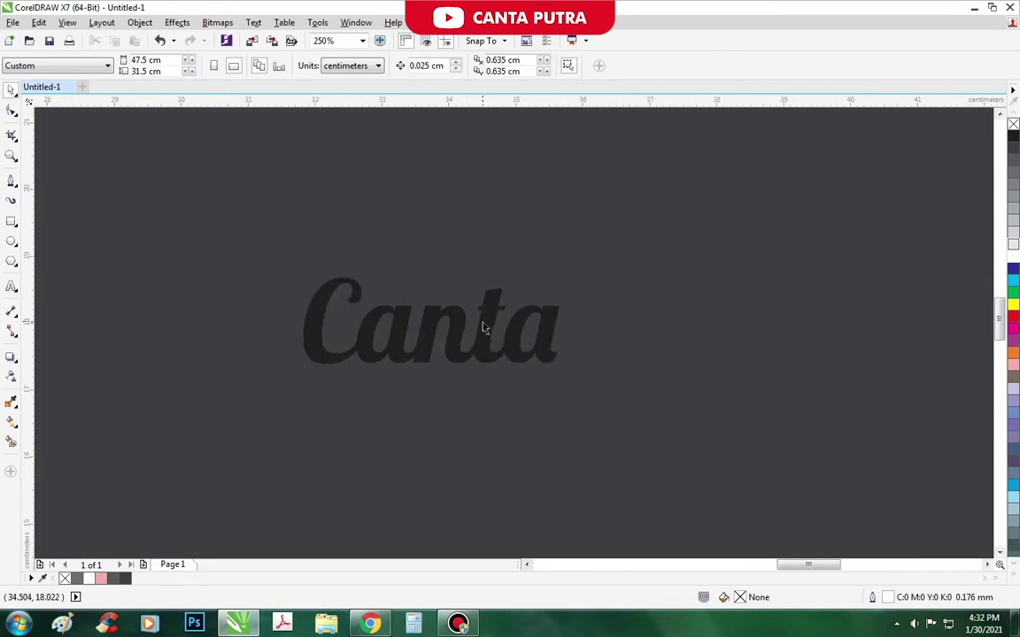
Enlarge the Canta text to about 6.9 cm wide and fill it with red
click(482, 323)
drag(567, 271, 667, 237)
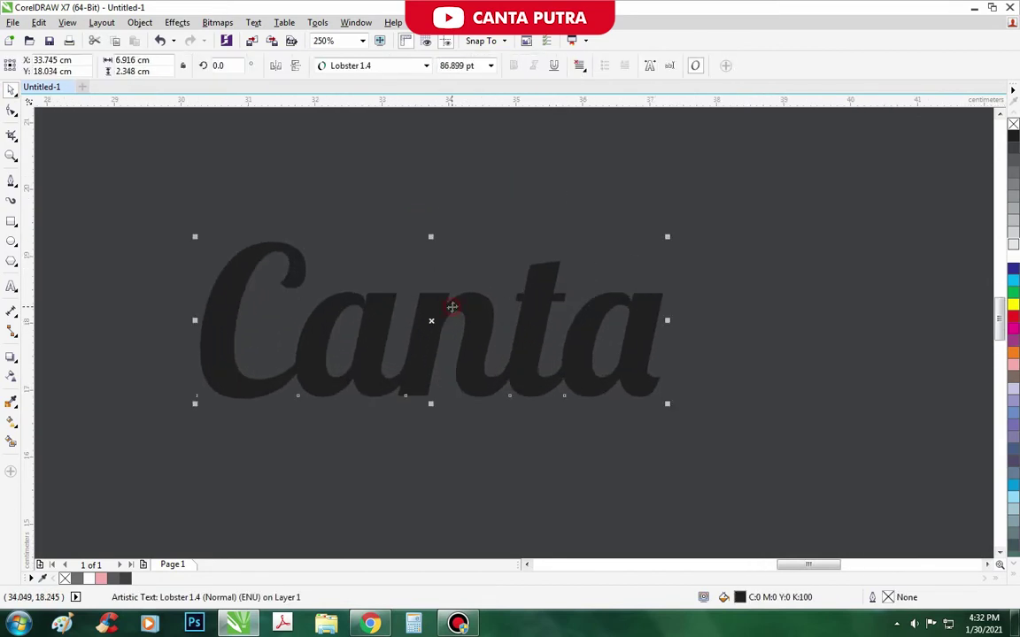
click(1013, 316)
key(Escape)
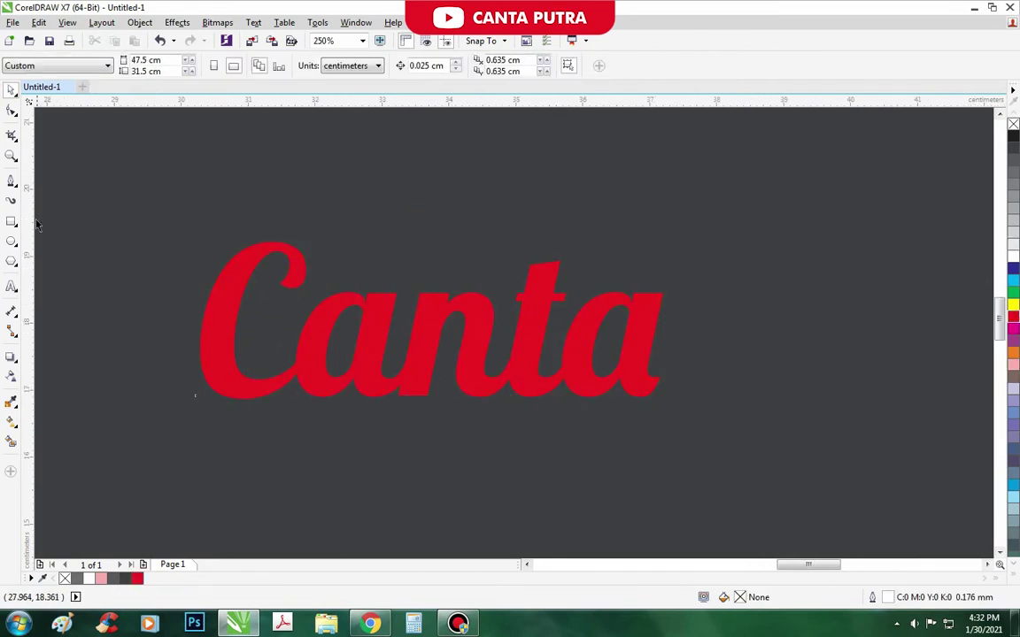
Trace the letter C with a curved Pen tool line along its stroke, ending where the C meets the first a
click(11, 180)
click(36, 226)
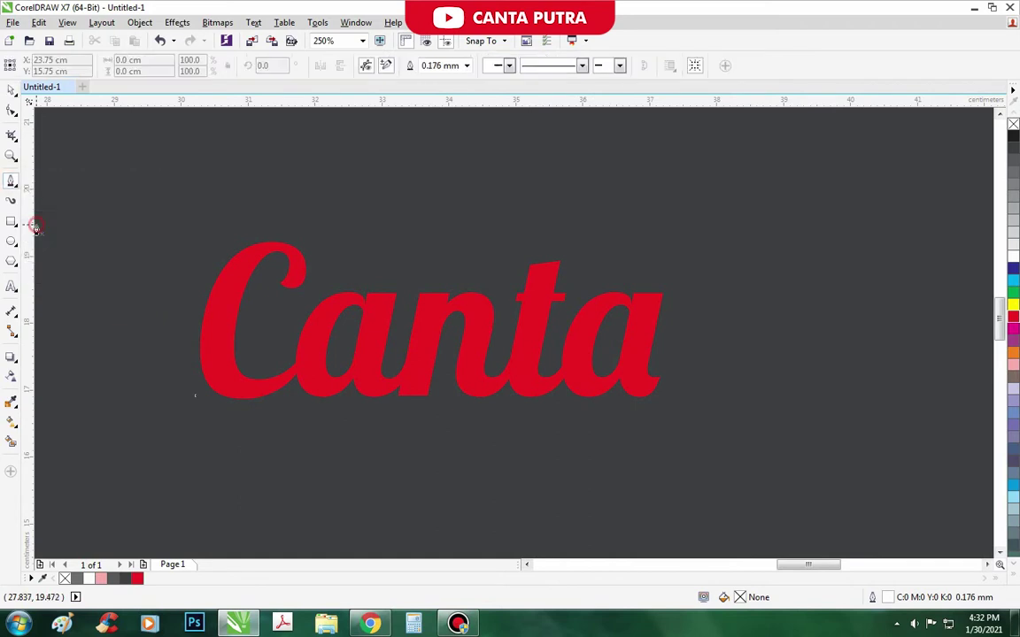
scroll(270, 263, up, 2)
drag(276, 189, 194, 161)
scroll(338, 138, down, 1)
drag(178, 273, 157, 384)
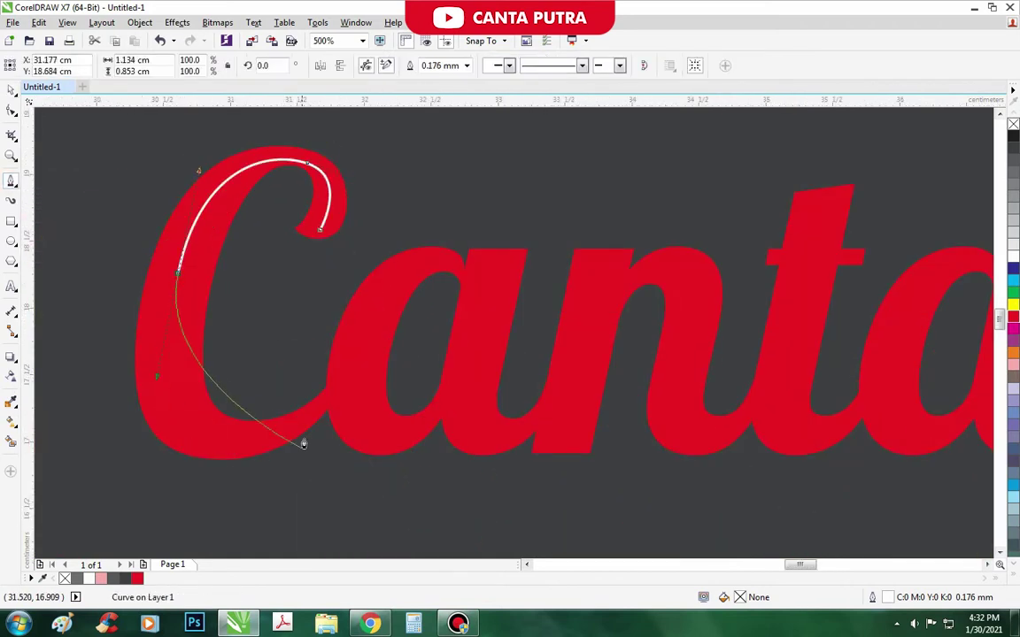
drag(312, 414, 496, 314)
click(316, 407)
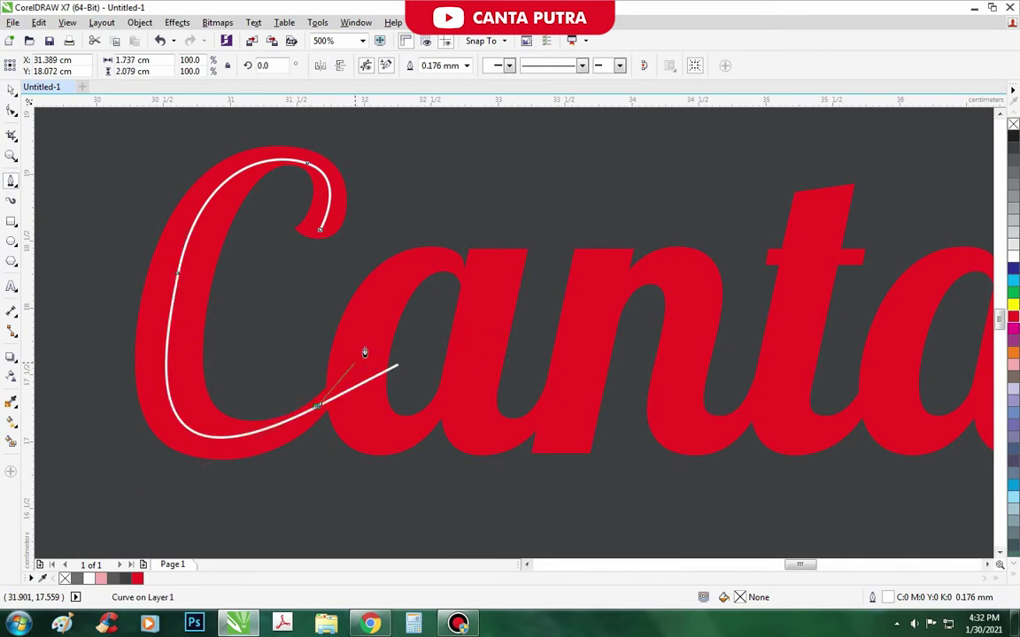
scroll(345, 398, up, 1)
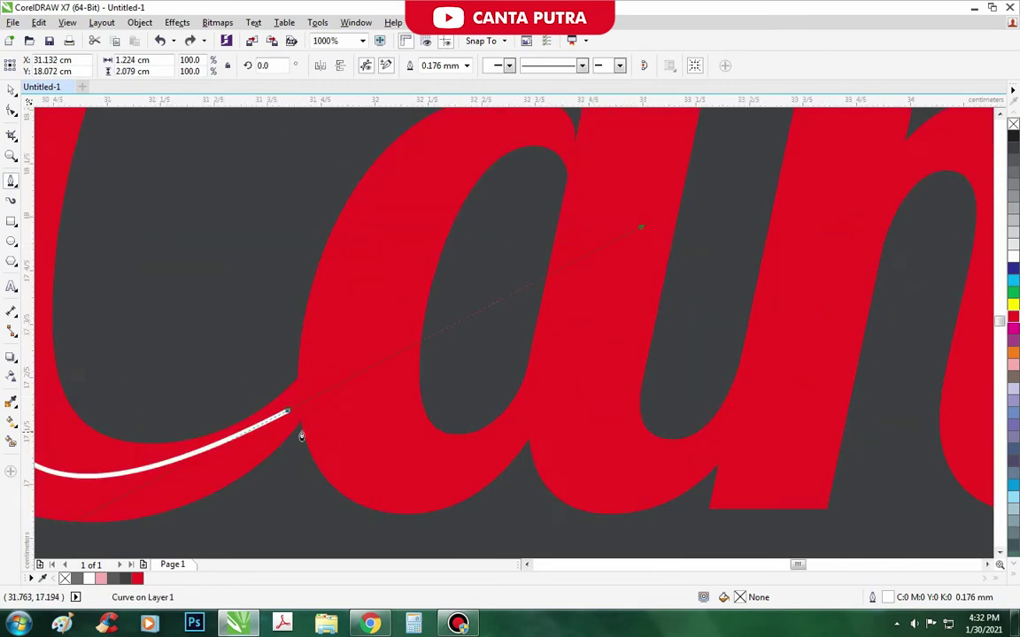
click(288, 412)
scroll(296, 413, down, 1)
scroll(292, 411, up, 1)
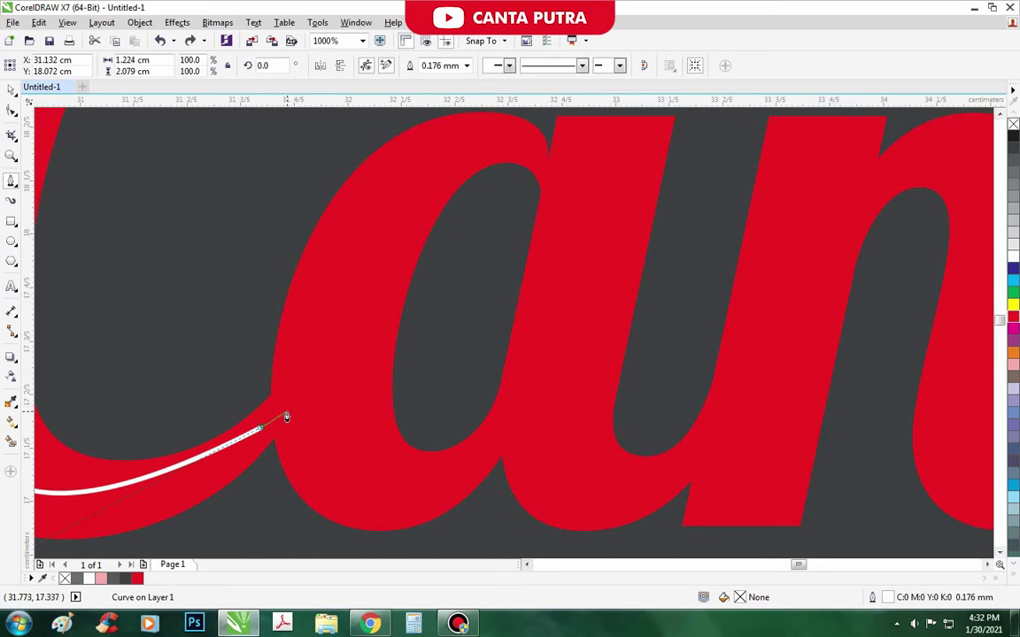
Continue the Pen line over the upper arc of the first a and double it back into the bowl
scroll(288, 415, down, 1)
drag(410, 281, 485, 307)
drag(407, 281, 439, 339)
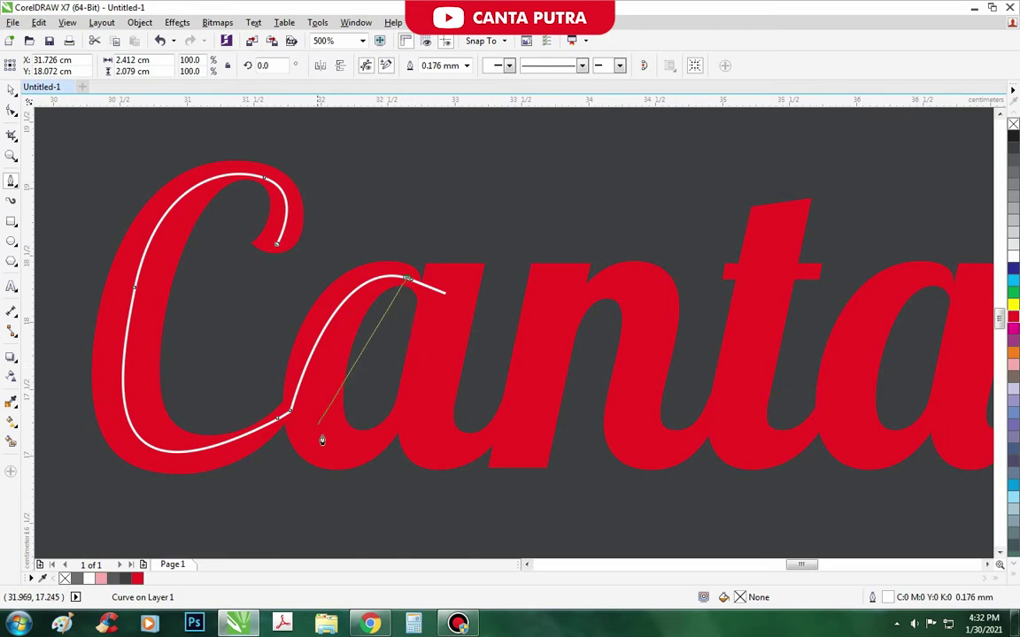
scroll(409, 292, up, 1)
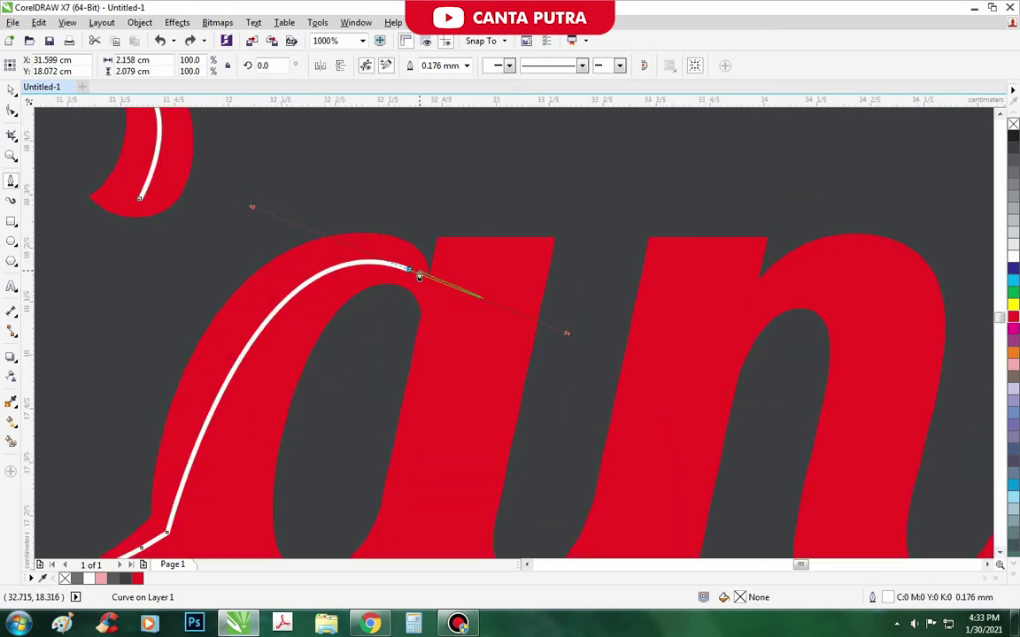
scroll(231, 412, down, 1)
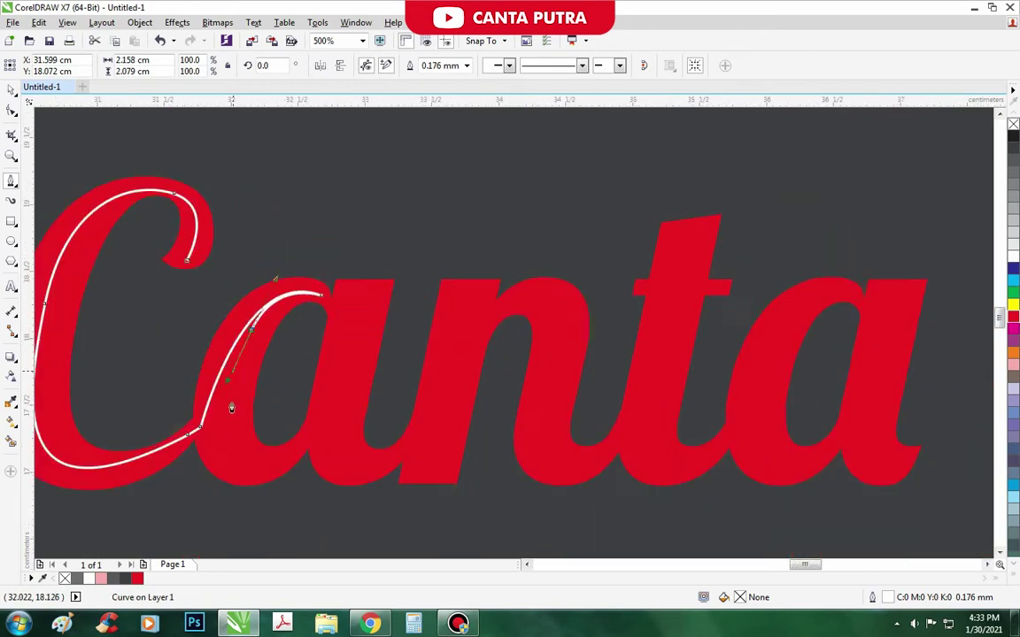
Trace around the bottom of the first a's bowl and up to a short edge at the top of its stem
drag(299, 441, 426, 350)
key(ctrl+z)
drag(230, 463, 287, 471)
drag(335, 374, 344, 329)
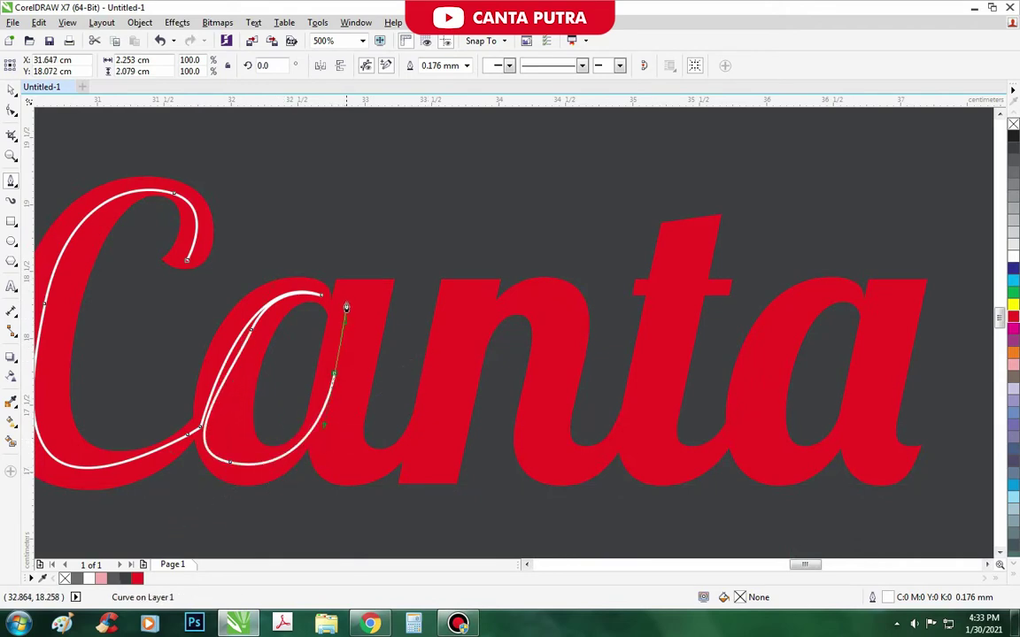
click(346, 286)
click(359, 289)
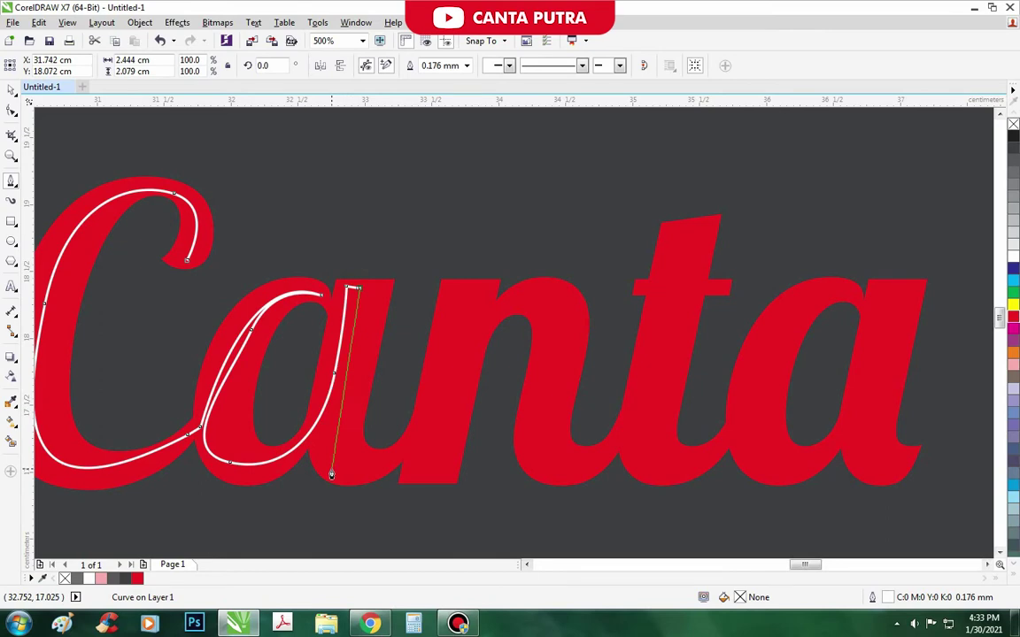
Trace down the first a's stem and curve along its tail towards the n
drag(331, 475, 358, 475)
drag(453, 301, 495, 132)
key(ctrl+z)
scroll(408, 454, up, 1)
drag(410, 414, 467, 322)
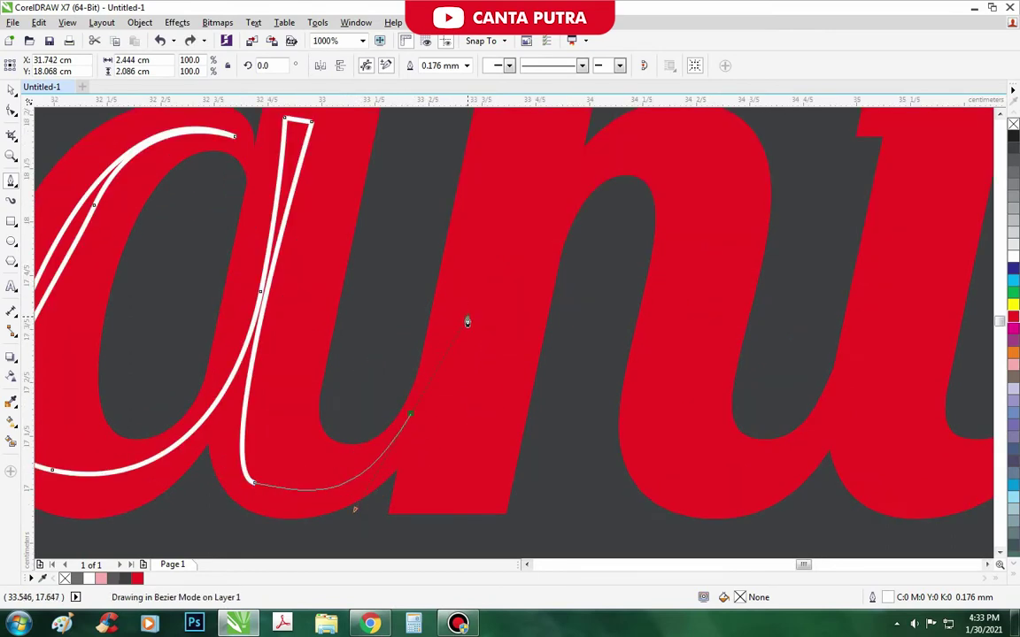
Extend the line up to the top of the n's first stem and back down to its base
scroll(467, 321, down, 2)
click(476, 224)
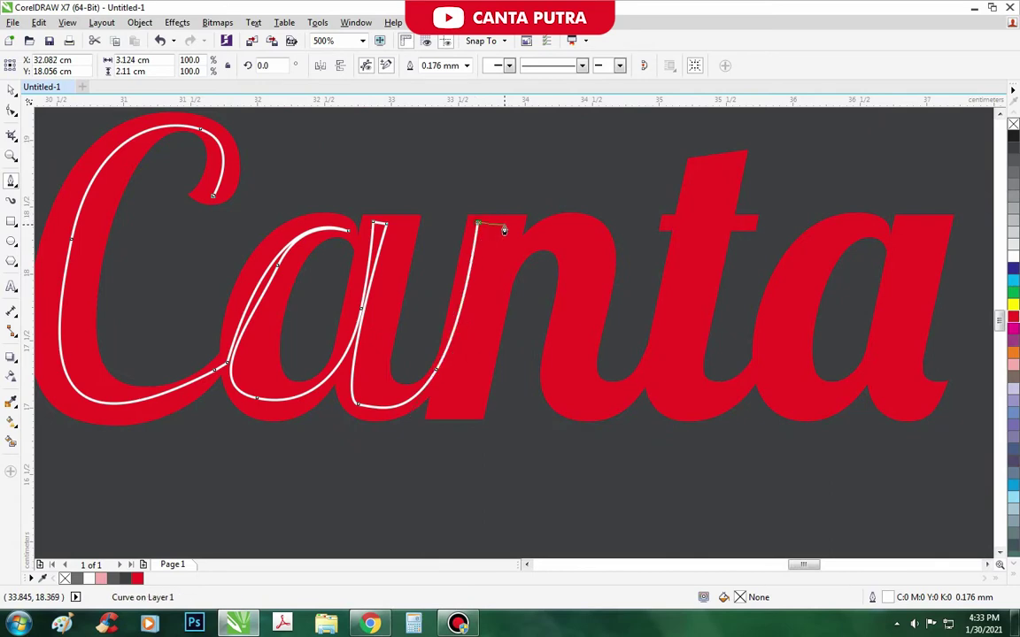
click(486, 223)
drag(458, 407, 470, 410)
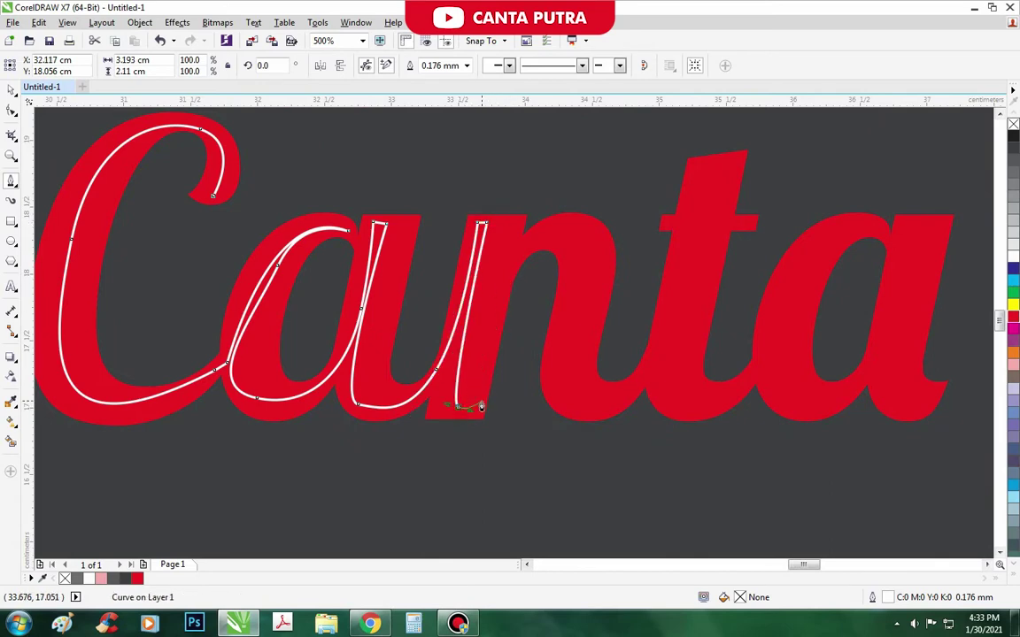
Trace the n's arch, right leg and rounded tail, joining it to the lower stem of the t
drag(531, 241, 589, 220)
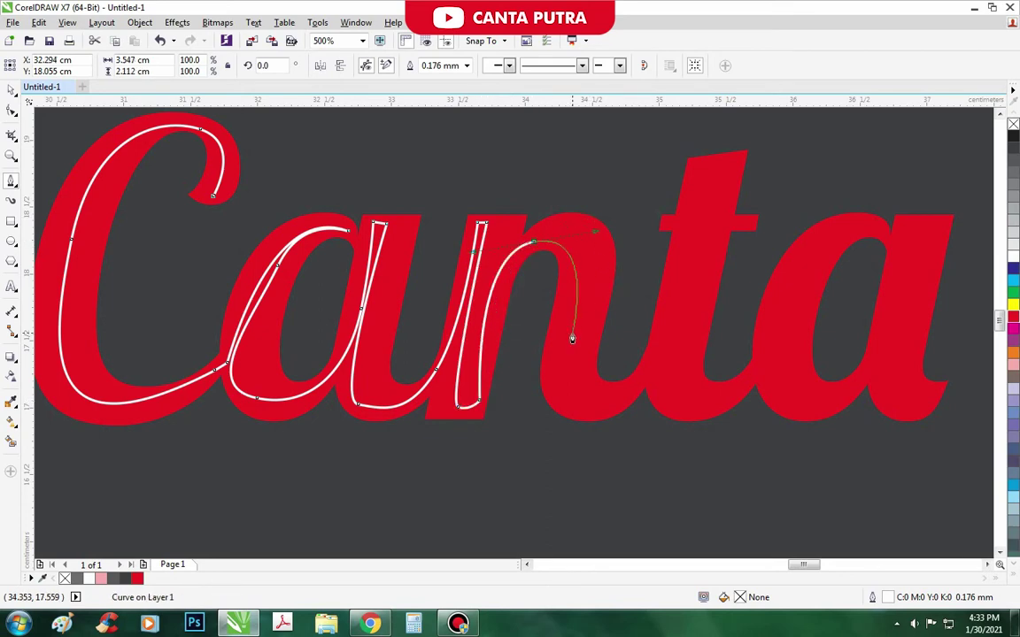
drag(570, 334, 573, 421)
drag(637, 382, 694, 338)
key(ctrl+z)
key(ctrl+z)
drag(588, 269, 589, 307)
drag(573, 405, 610, 422)
drag(666, 349, 672, 326)
scroll(678, 296, down, 1)
scroll(715, 233, up, 1)
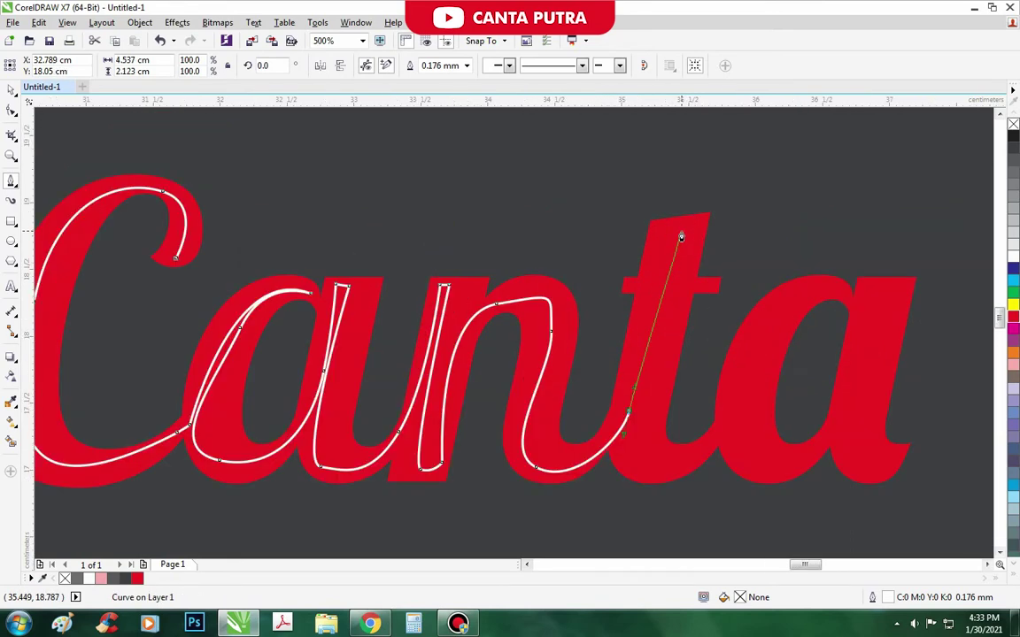
Trace the t up to its tip, loop around its crossbar, and run down its stem and tail into the last a
click(681, 231)
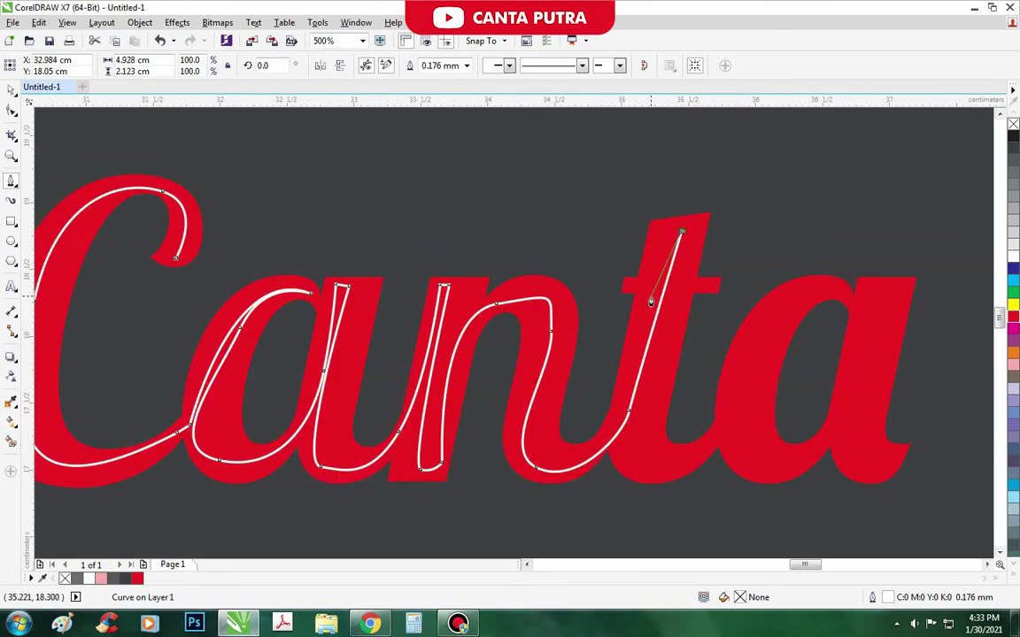
scroll(633, 296, up, 2)
click(558, 292)
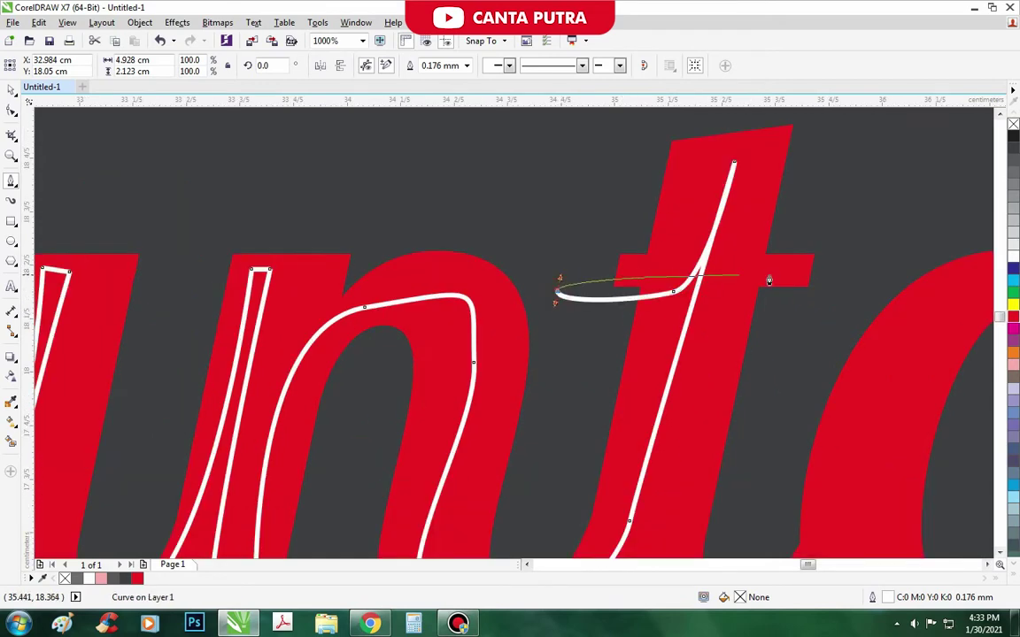
drag(836, 276, 821, 321)
scroll(682, 337, down, 2)
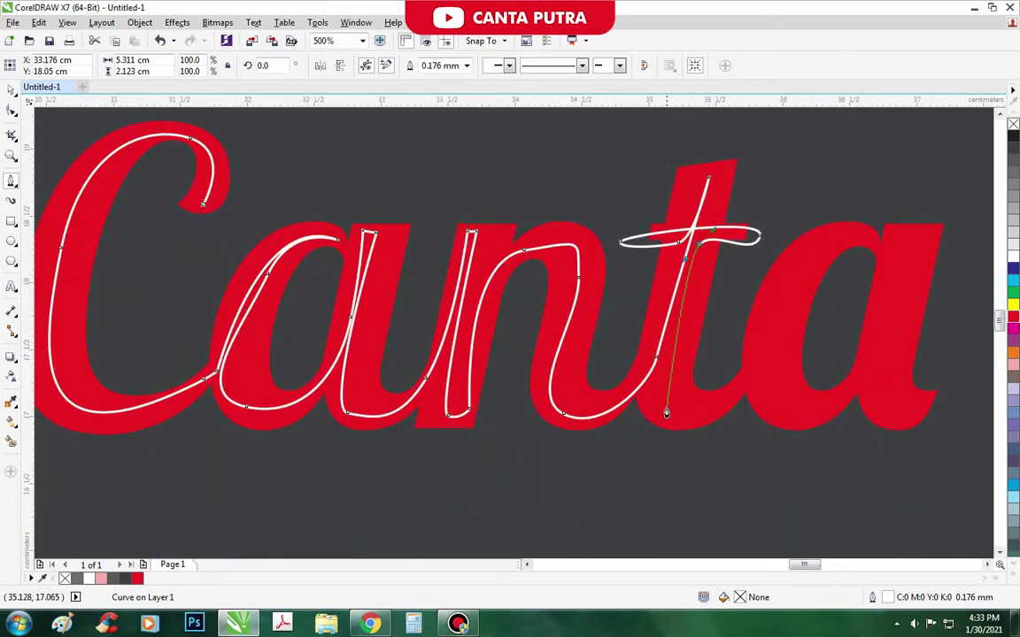
drag(665, 406, 691, 421)
drag(763, 343, 789, 284)
Trace the last a's arc, bowl, stem and tail, and finish the Pen line as one open curve
drag(868, 240, 904, 285)
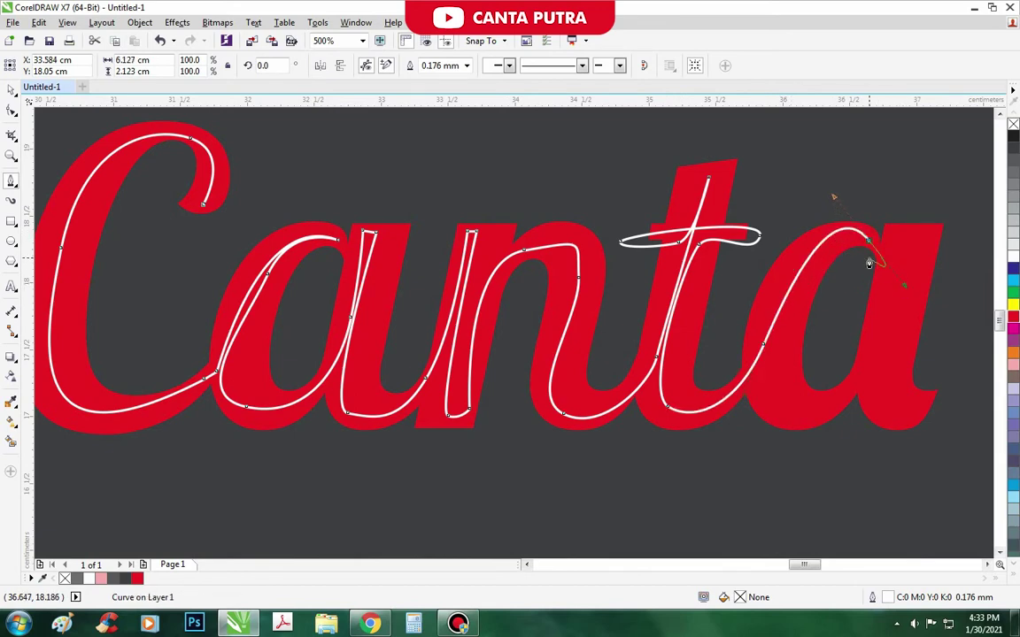
scroll(868, 263, up, 2)
scroll(667, 324, down, 2)
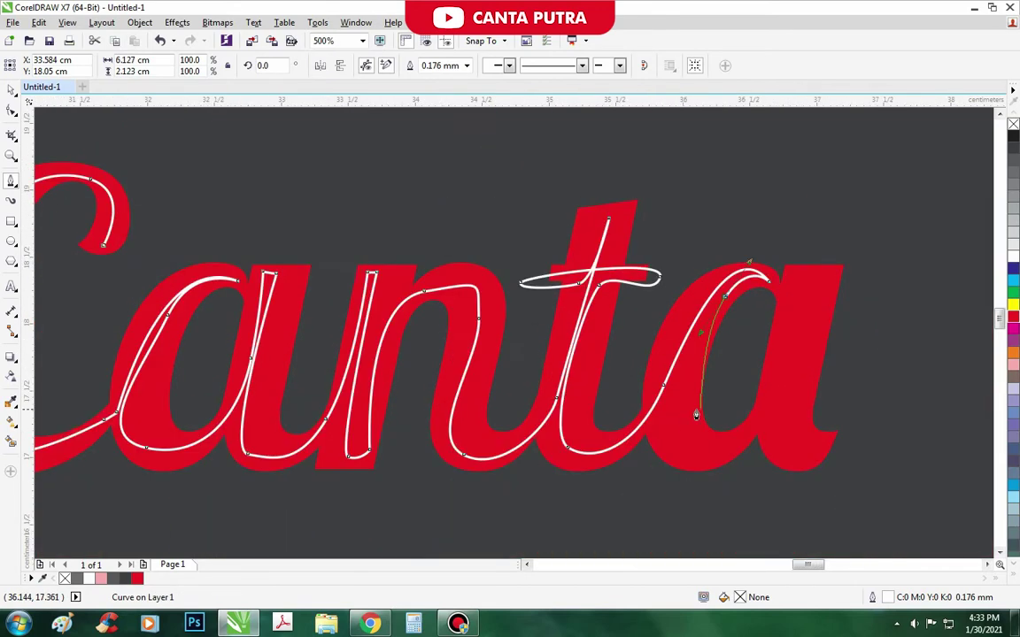
drag(672, 443, 706, 469)
drag(768, 397, 779, 366)
click(800, 284)
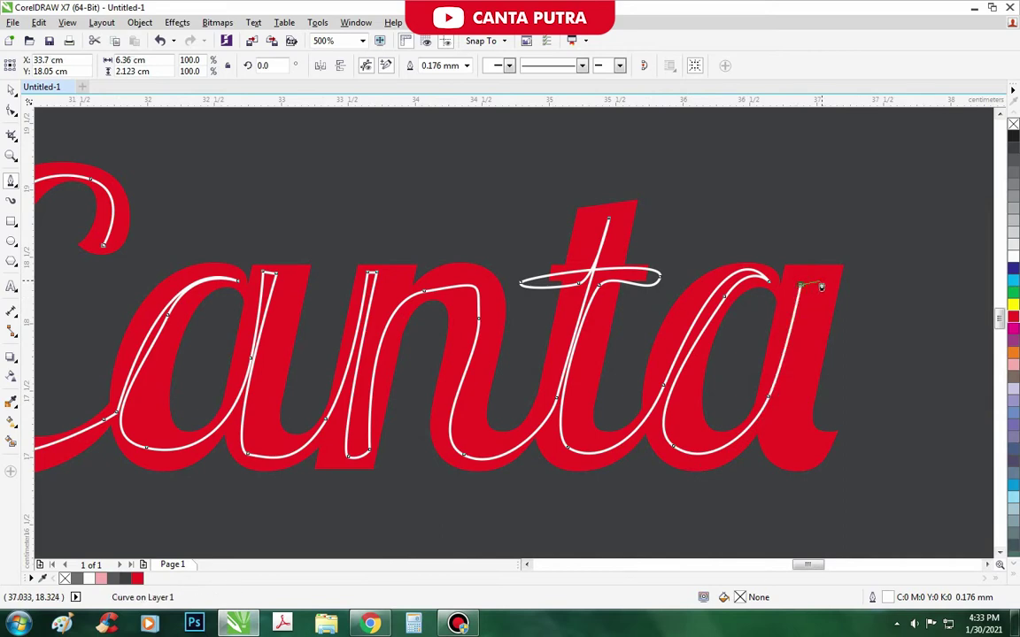
click(822, 281)
drag(774, 425, 842, 420)
scroll(767, 359, down, 1)
key(space)
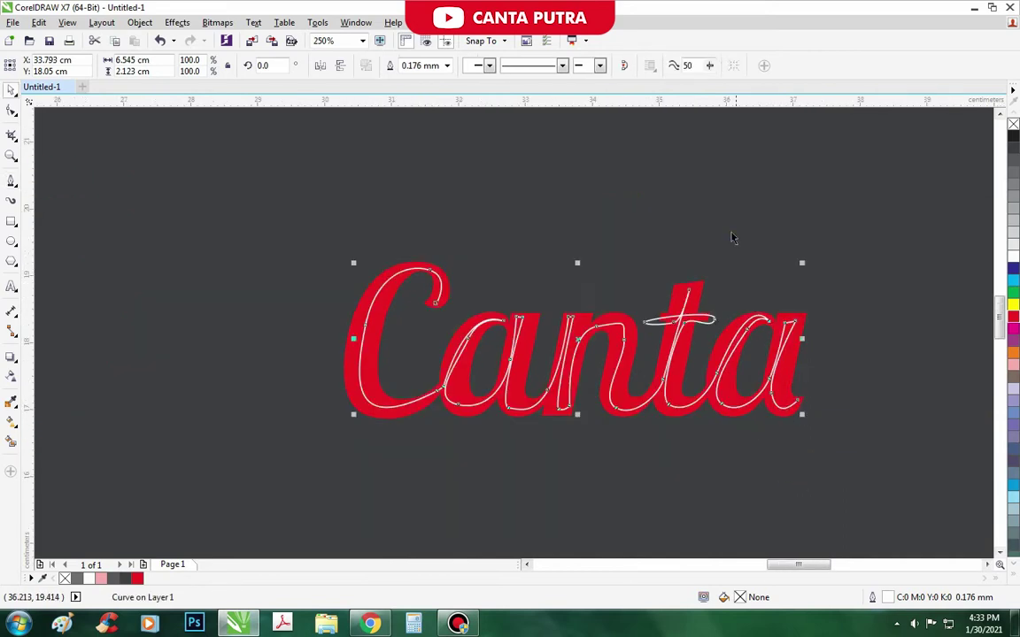
Move the traced line straight down by about 2.9 cm, below the red Canta text
click(733, 237)
scroll(667, 271, down, 1)
click(670, 298)
drag(667, 297, 667, 401)
scroll(535, 400, up, 2)
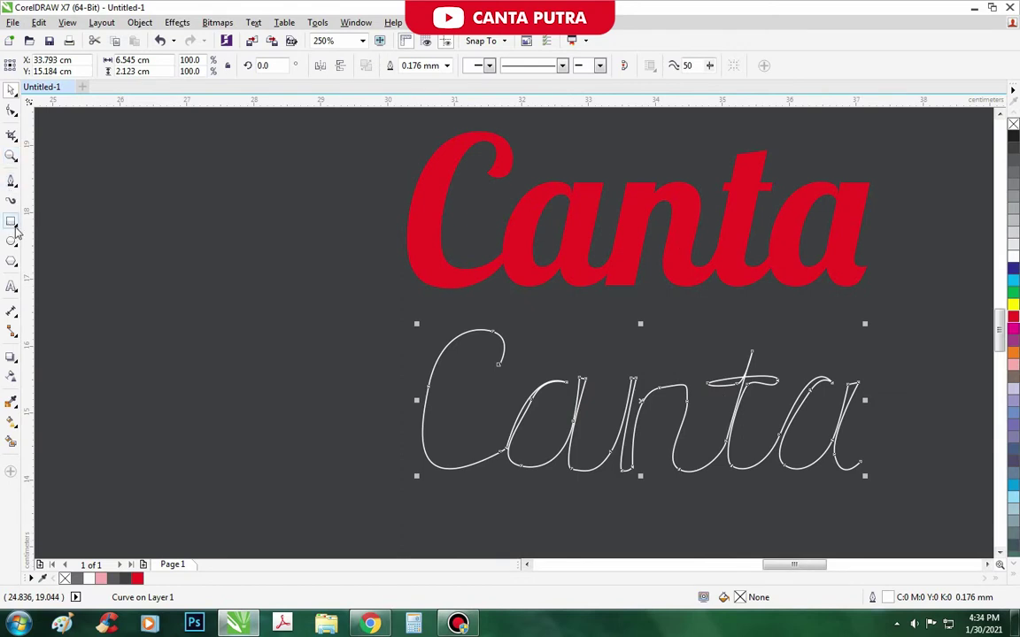
click(10, 186)
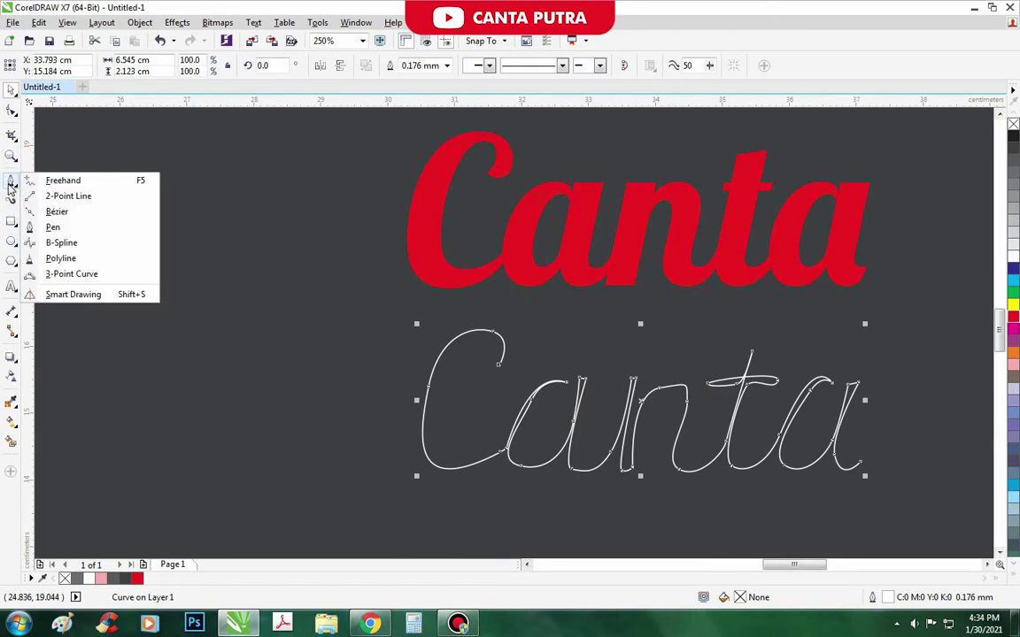
click(11, 186)
click(12, 190)
click(11, 193)
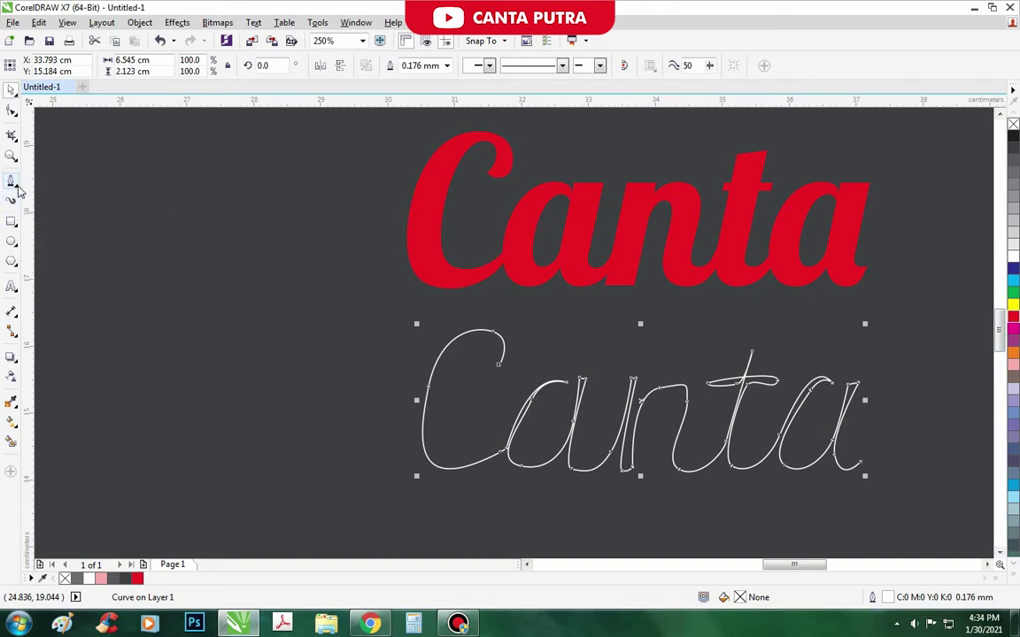
click(12, 158)
mouse_move(11, 179)
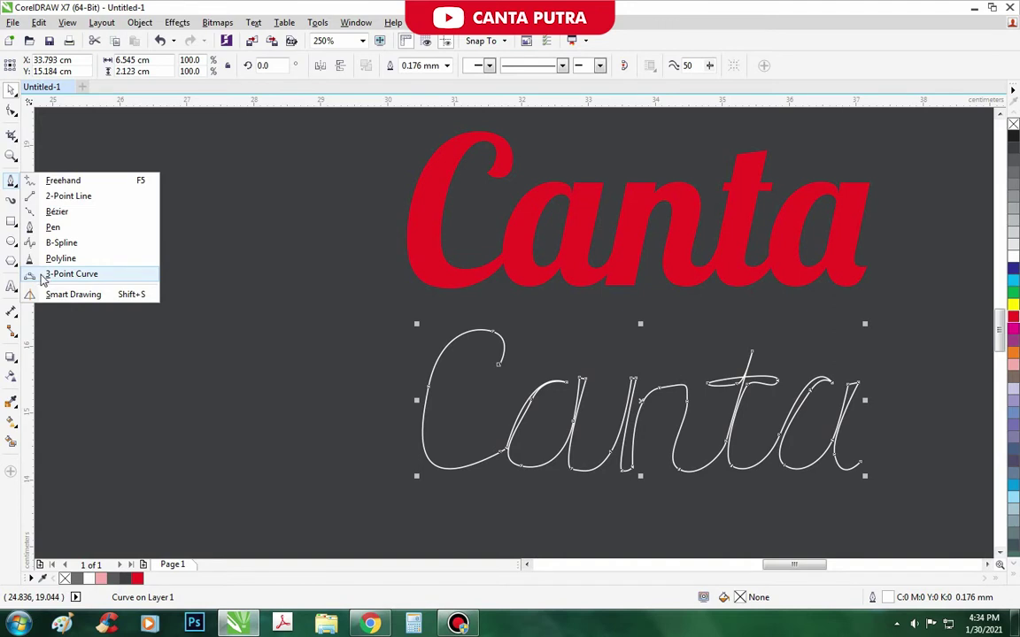
mouse_move(12, 310)
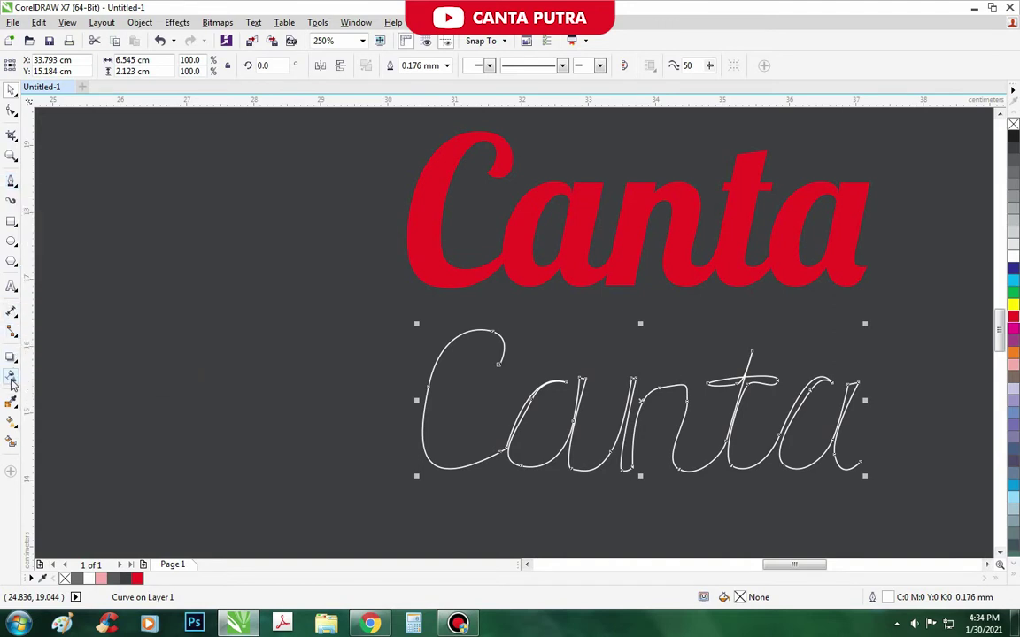
mouse_move(14, 361)
mouse_move(13, 403)
mouse_move(14, 329)
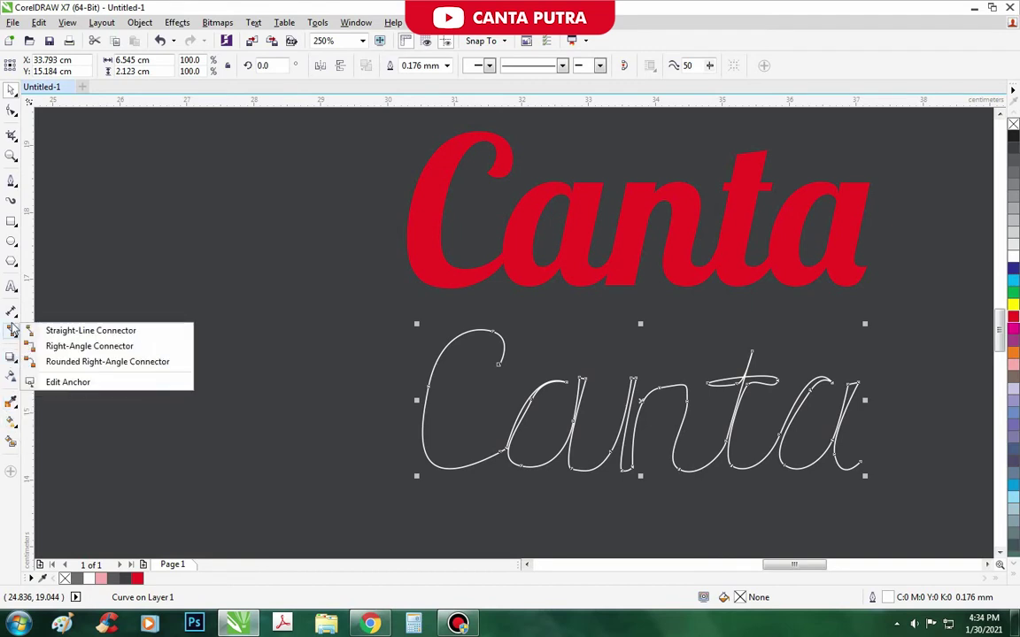
mouse_move(12, 264)
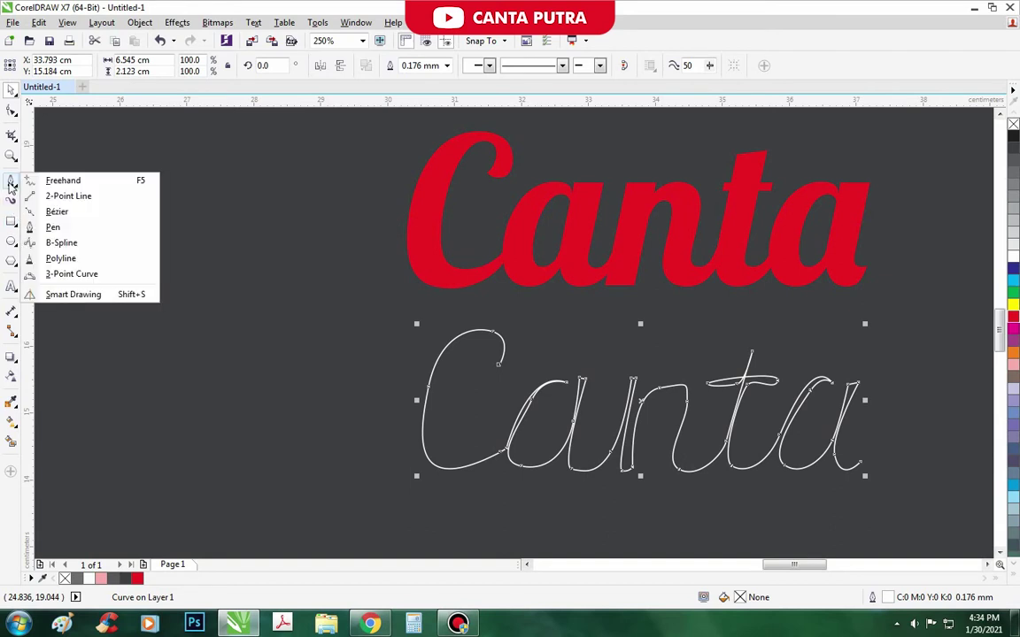
mouse_move(9, 158)
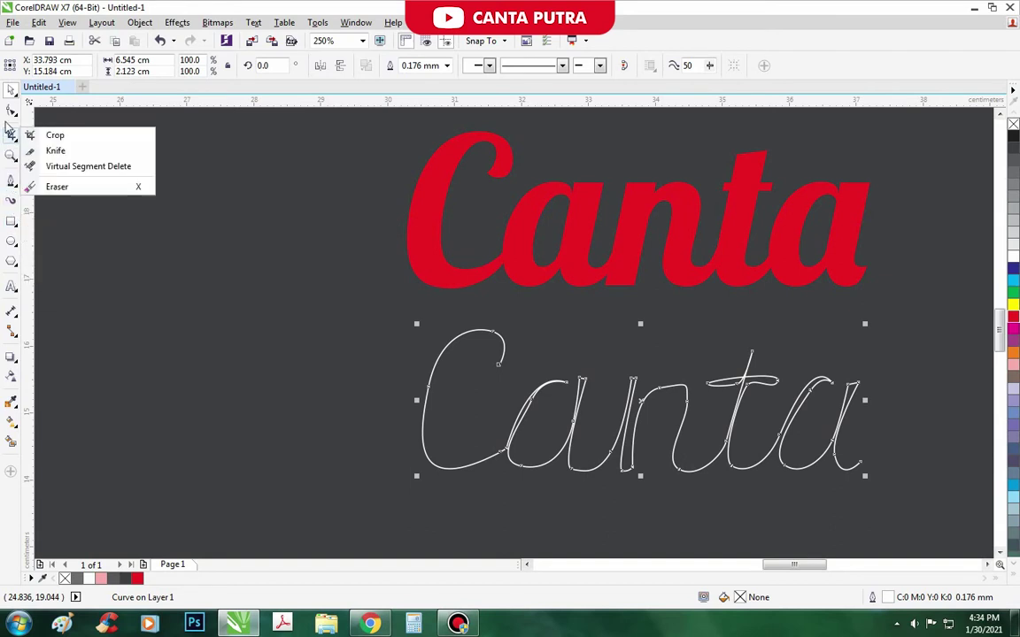
Smooth the traced Canta line with the Smooth tool, brushing over all the letters from the C to the last a
mouse_move(8, 113)
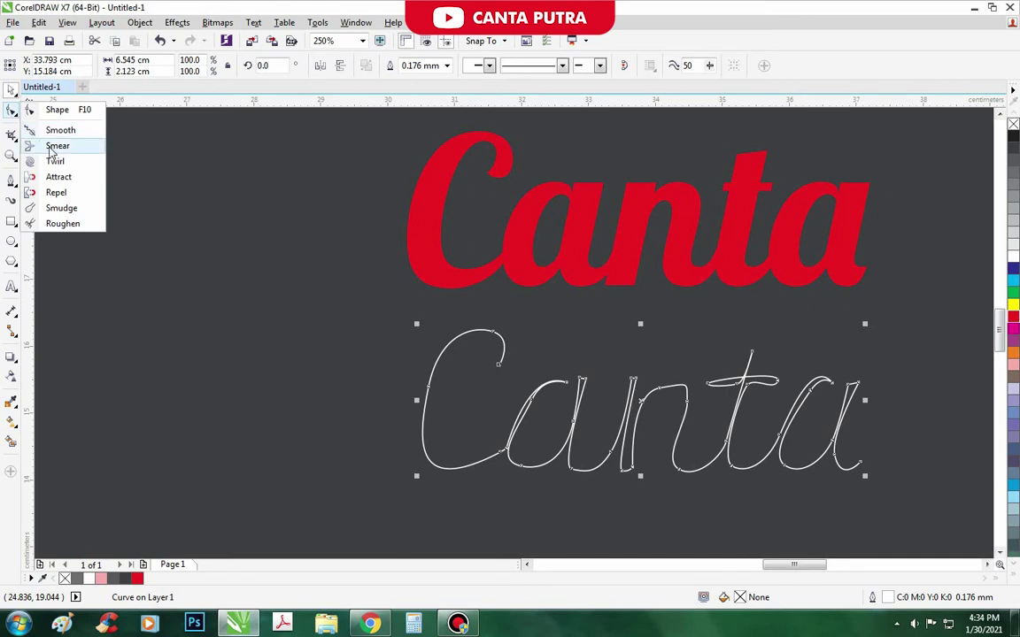
click(53, 131)
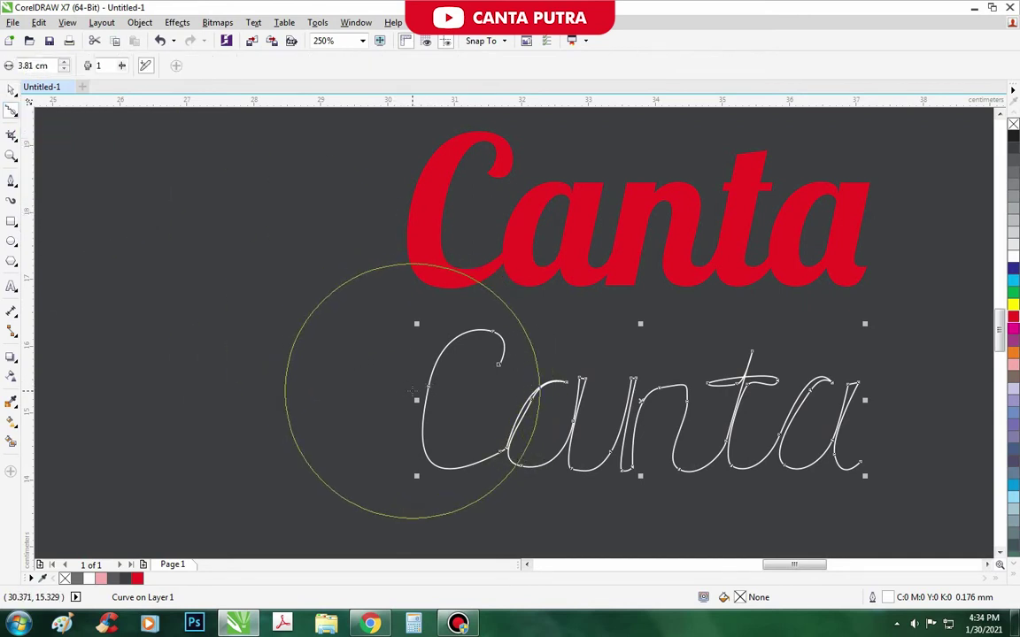
scroll(426, 376, down, 1)
scroll(426, 376, down, 2)
scroll(432, 387, up, 2)
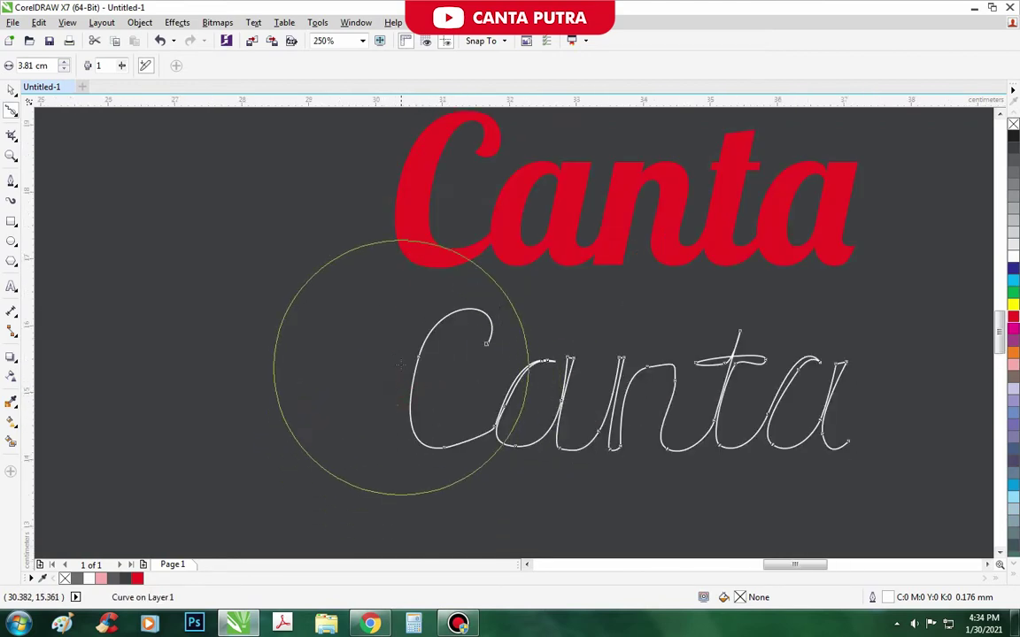
scroll(566, 434, up, 1)
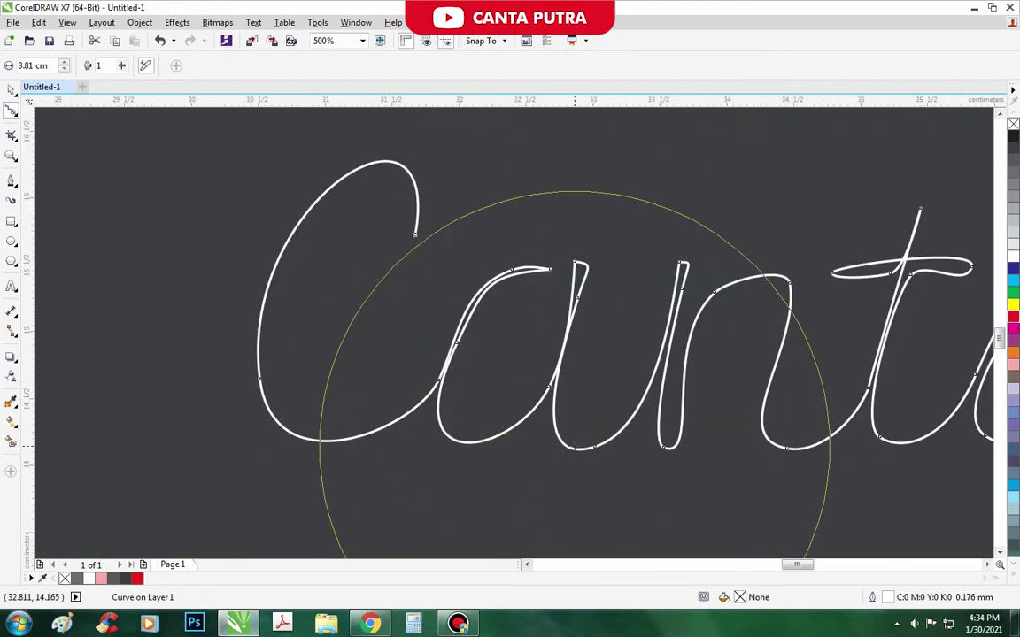
scroll(620, 407, down, 1)
scroll(534, 356, up, 1)
scroll(423, 330, down, 1)
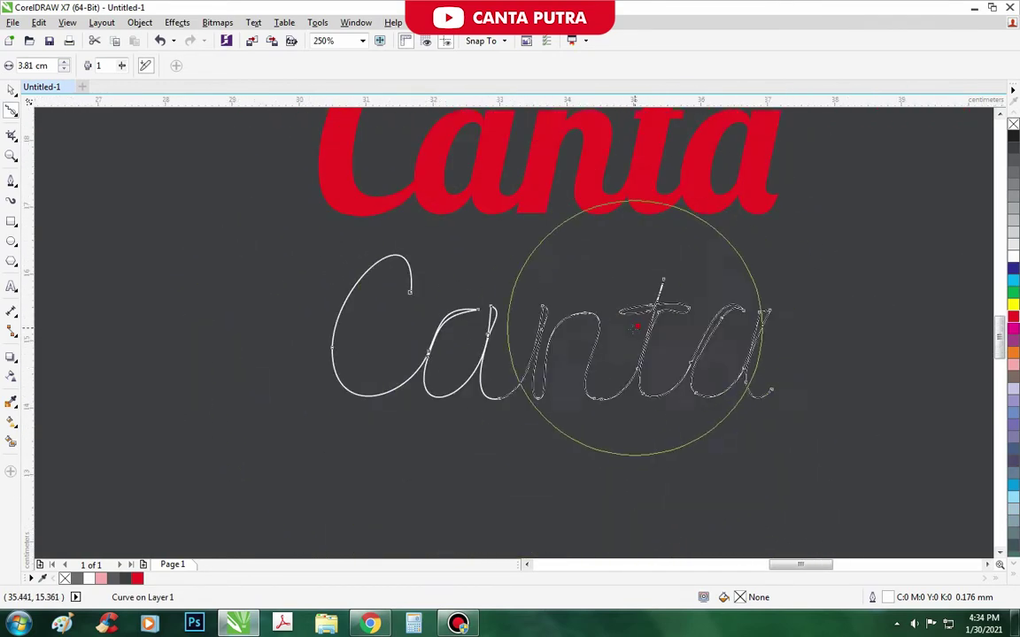
scroll(637, 345, up, 2)
scroll(653, 358, down, 1)
scroll(664, 283, down, 1)
scroll(703, 332, up, 1)
click(699, 322)
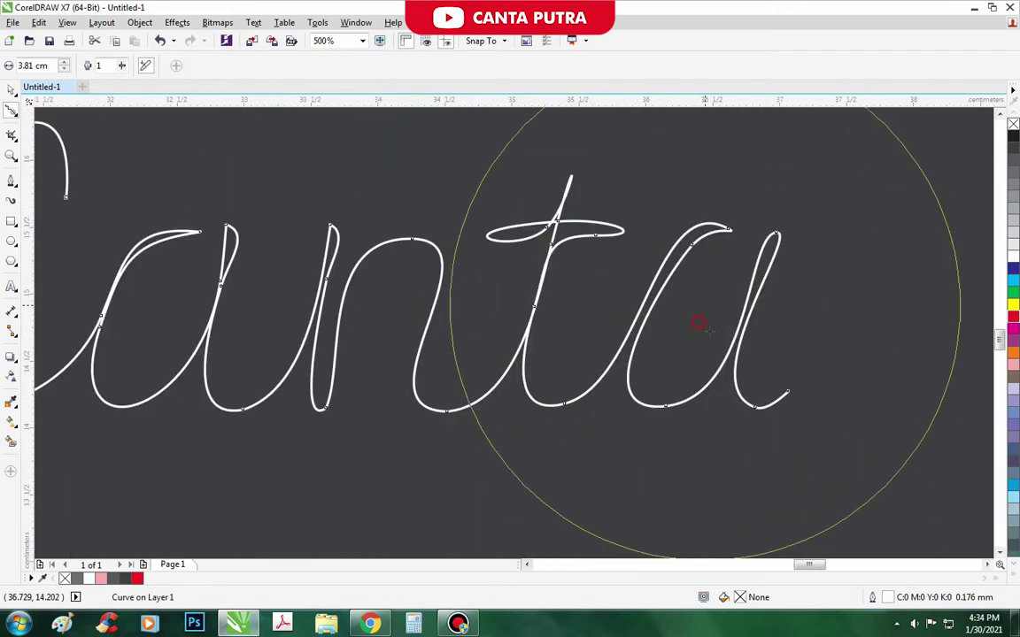
scroll(711, 351, down, 1)
scroll(729, 272, up, 1)
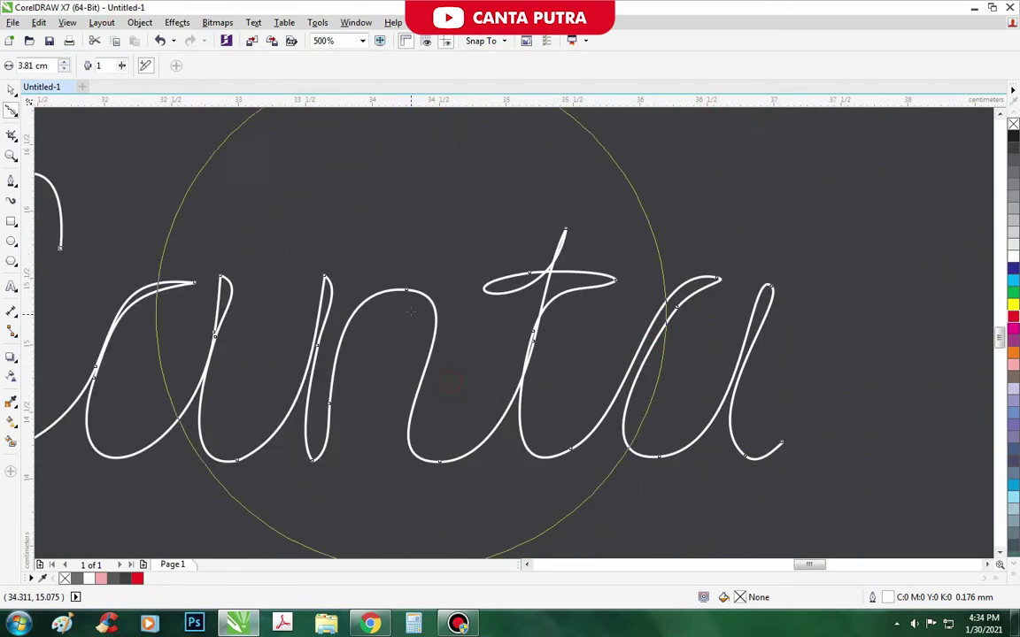
scroll(534, 342, down, 1)
click(11, 92)
Reshape the t's crossbar with the Shape tool by raising the node where its lower edge meets the stem
scroll(563, 297, up, 1)
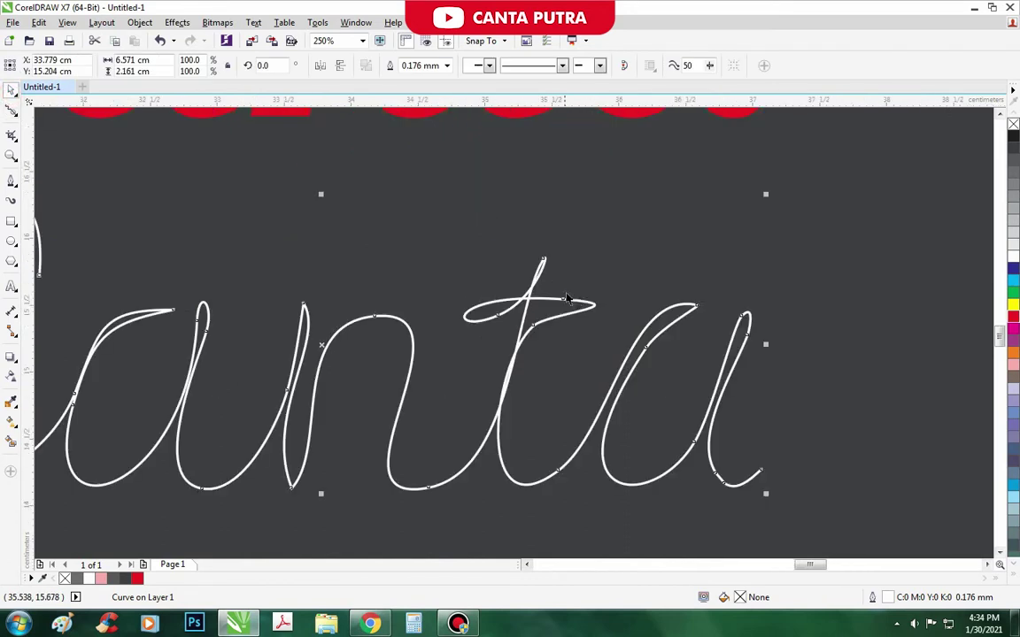
scroll(517, 344, up, 1)
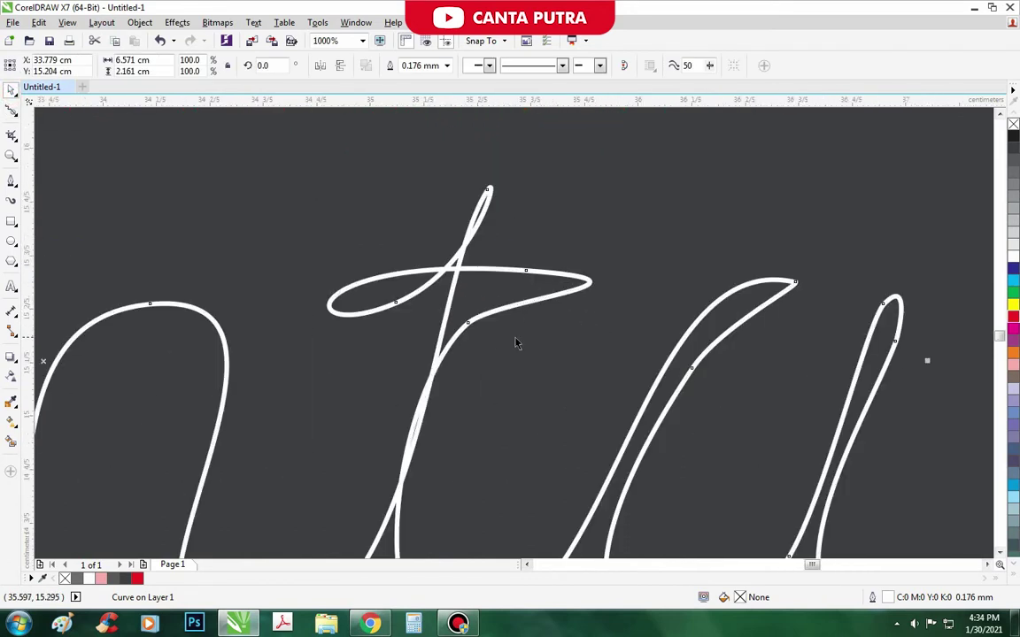
click(913, 623)
click(768, 237)
scroll(711, 303, down, 1)
click(714, 321)
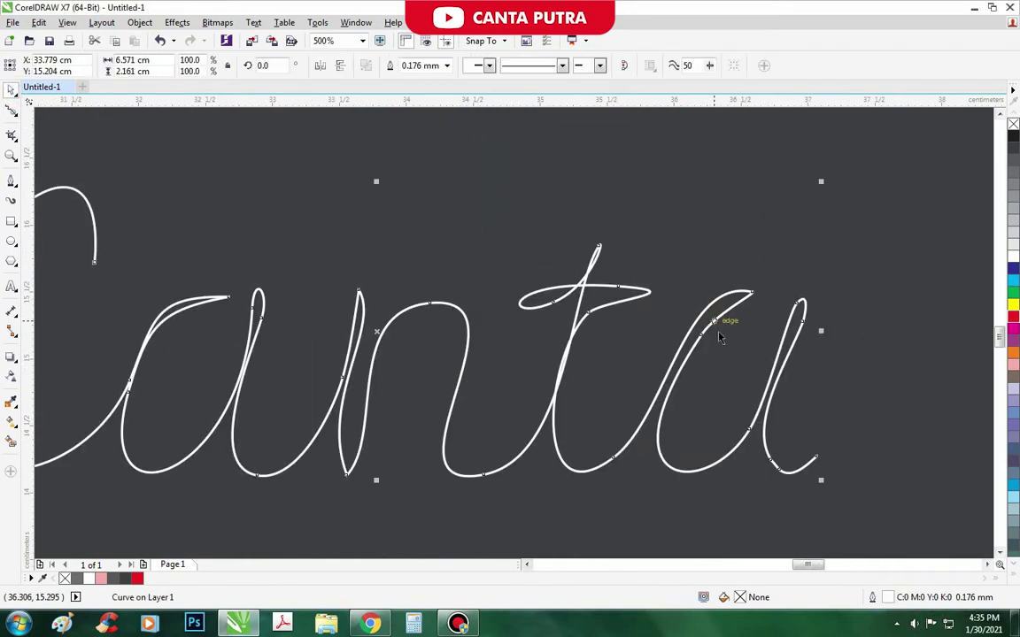
click(11, 110)
click(11, 109)
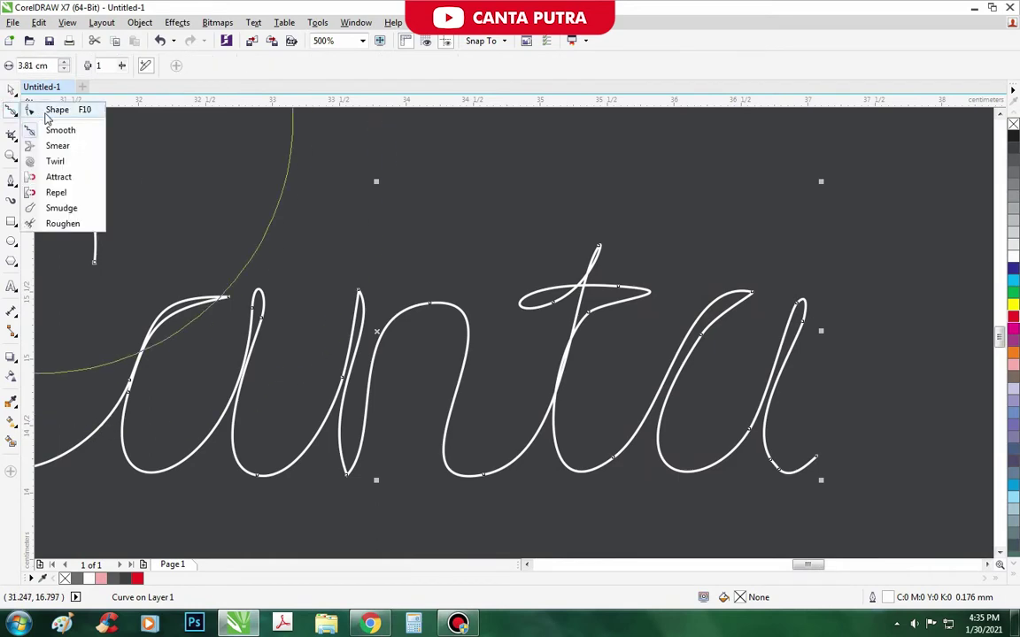
click(45, 107)
scroll(491, 303, up, 1)
click(595, 318)
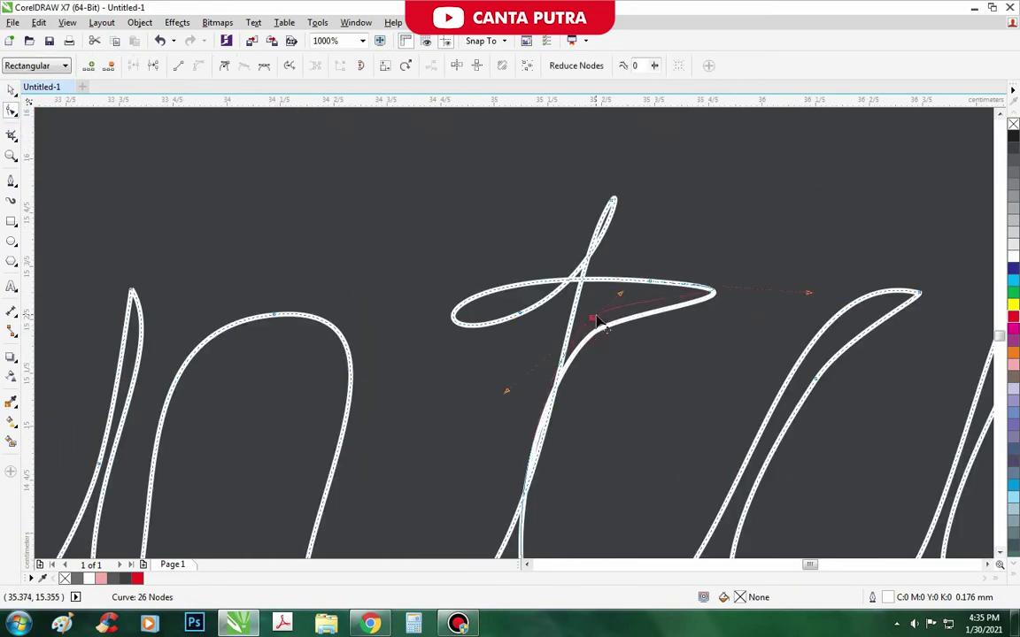
scroll(575, 353, down, 1)
scroll(547, 334, up, 1)
scroll(548, 332, down, 1)
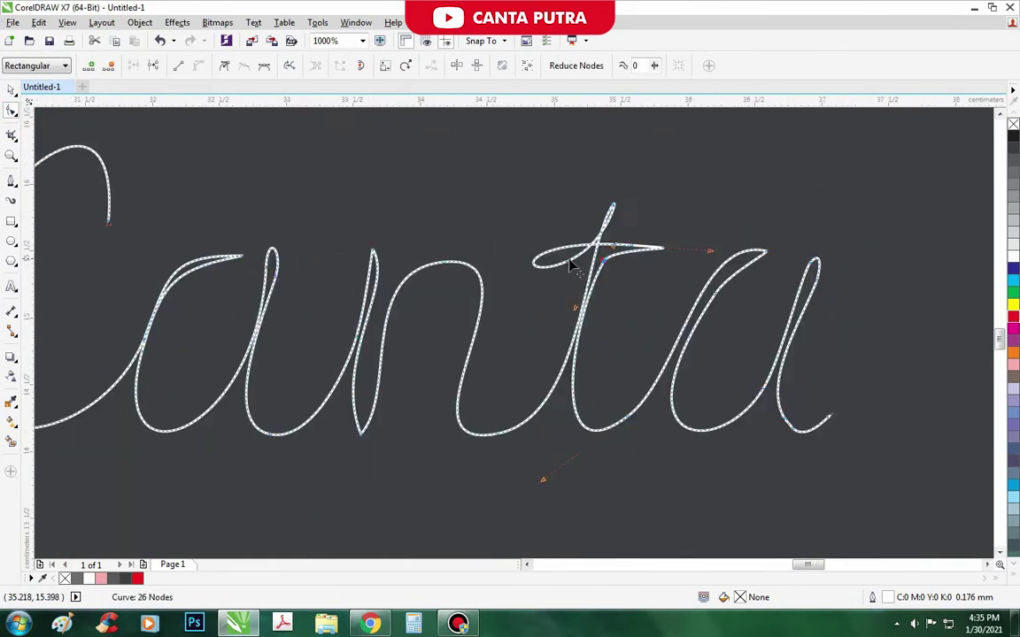
Reshape the last a's inner arc and bowl by editing its nodes, bowing the arc inward and extending the bowl downward
scroll(768, 255, up, 1)
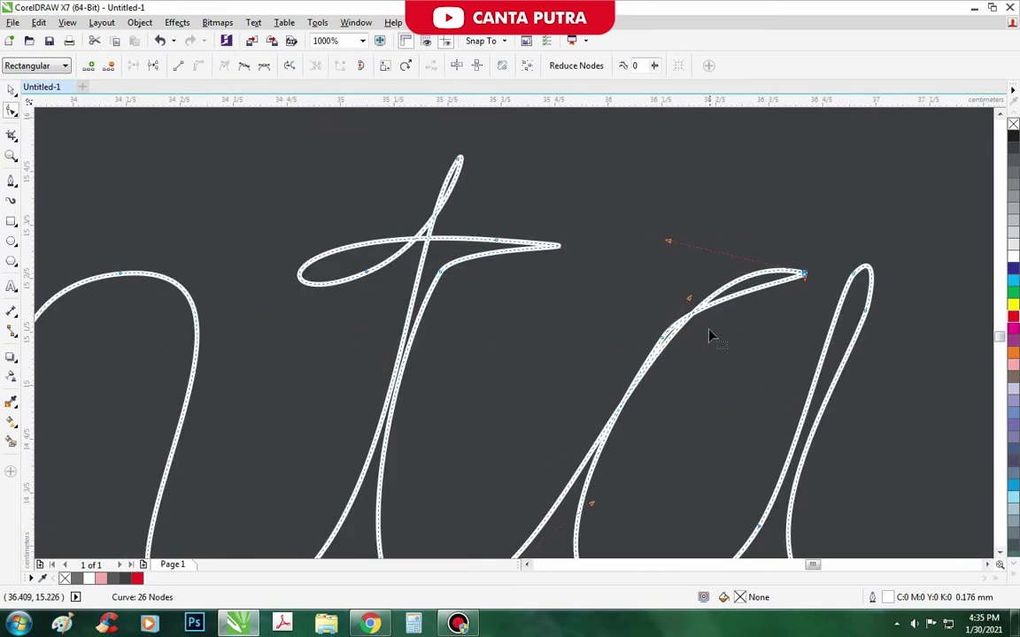
key(Delete)
scroll(688, 296, down, 1)
scroll(706, 382, up, 1)
drag(698, 369, 687, 258)
scroll(530, 284, down, 2)
scroll(355, 243, up, 1)
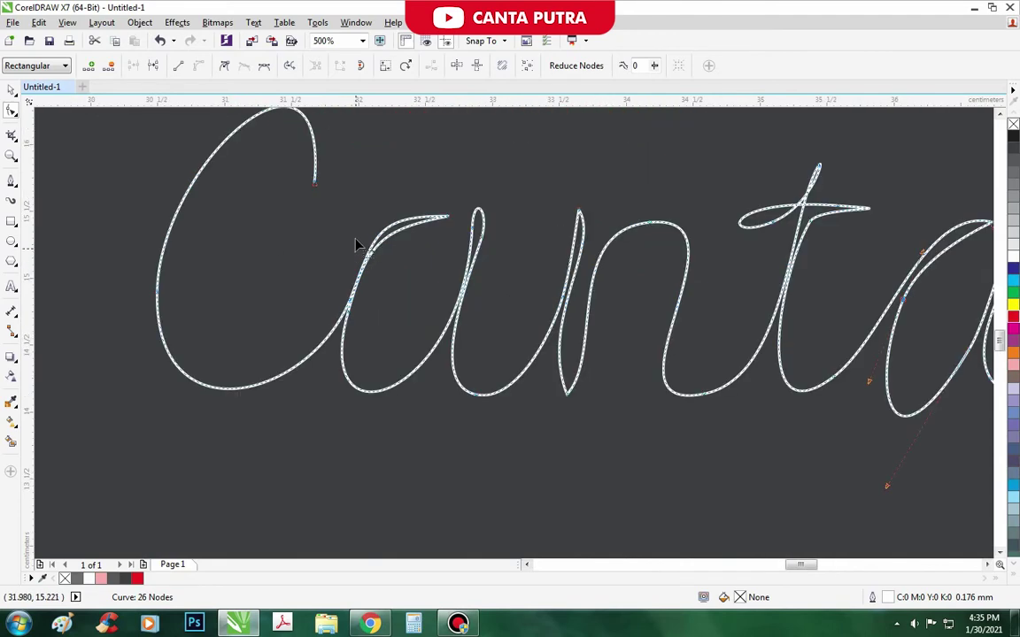
Add a node on the first a's upper arc and pull the arc's tip slightly outward toward the a's stem
scroll(345, 255, up, 1)
click(316, 308)
scroll(464, 370, down, 1)
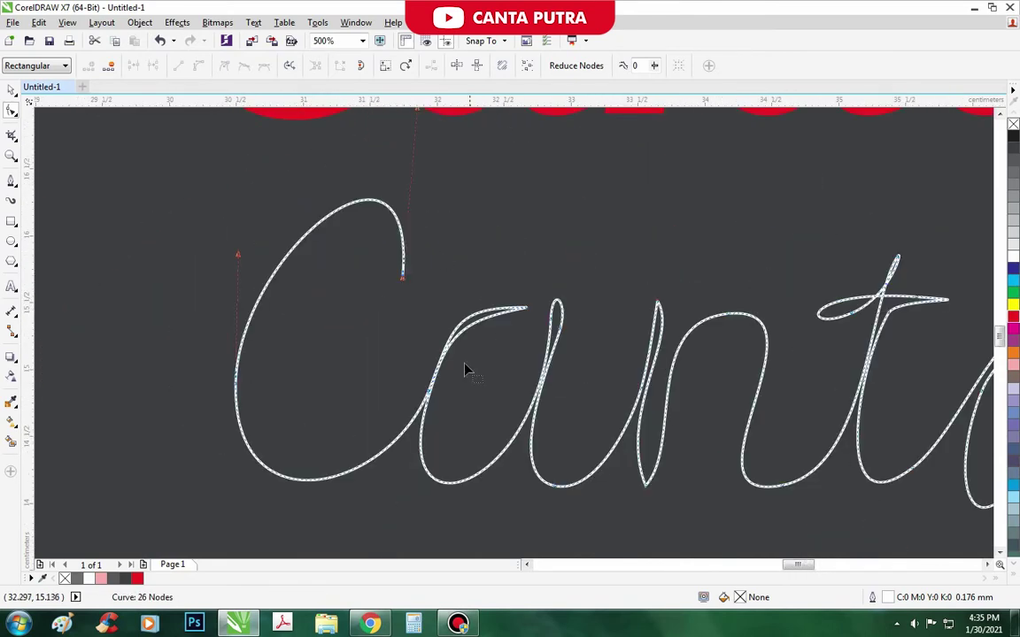
scroll(464, 334, up, 1)
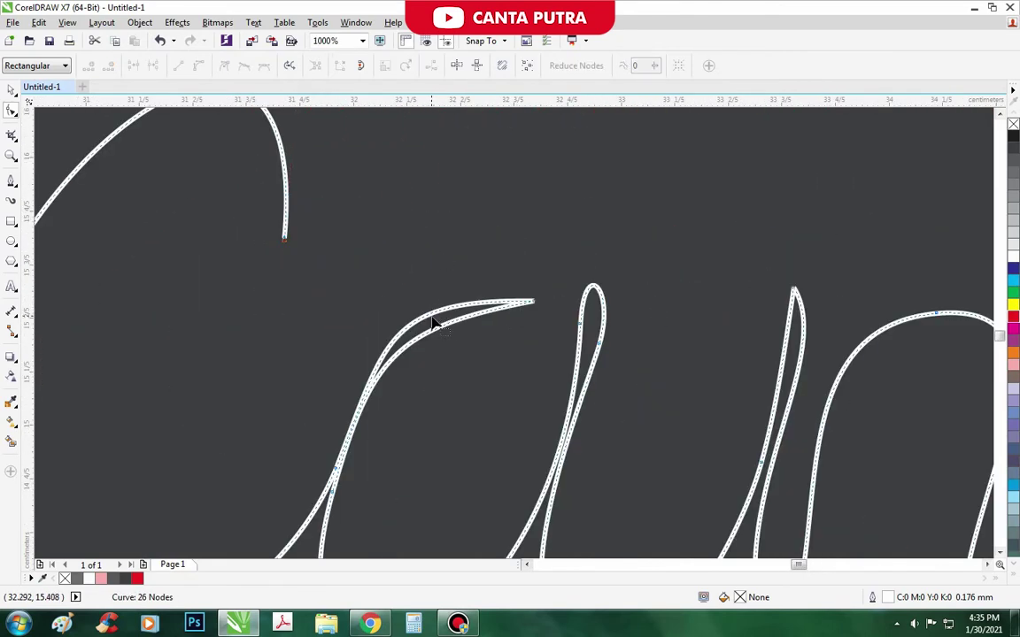
double_click(434, 317)
click(535, 303)
drag(534, 302, 559, 310)
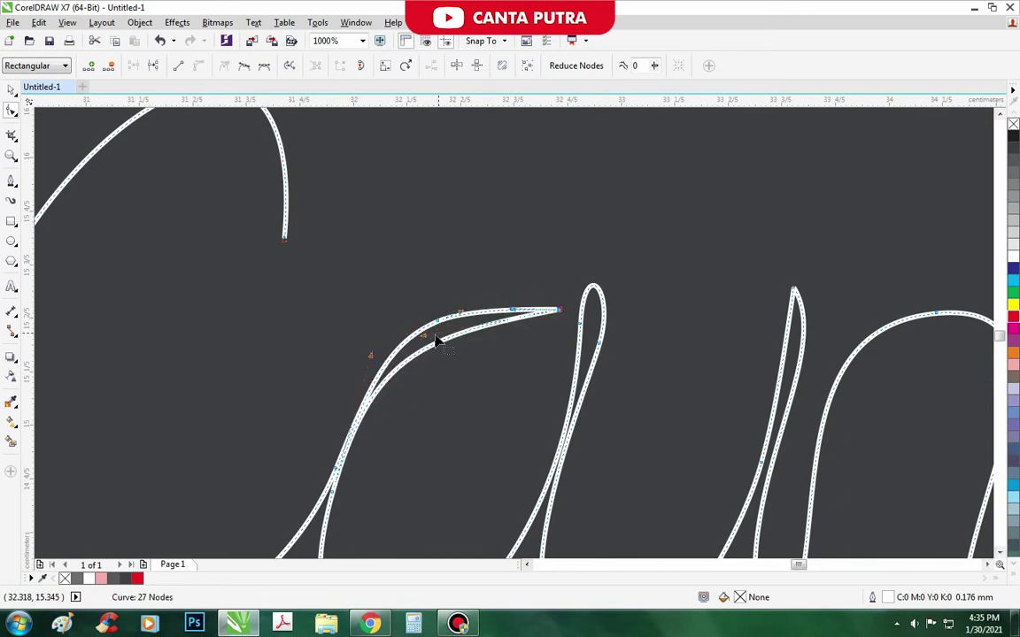
scroll(421, 336, down, 2)
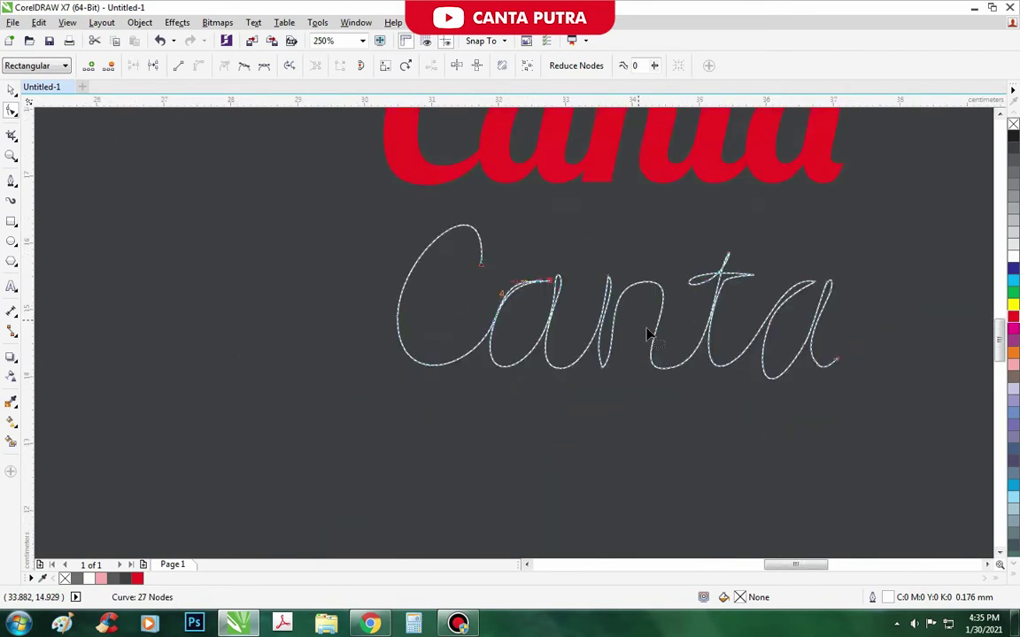
Lengthen the t's stem by moving its top tip node up and slightly to the right
scroll(594, 307, up, 1)
scroll(587, 306, down, 1)
scroll(668, 283, up, 1)
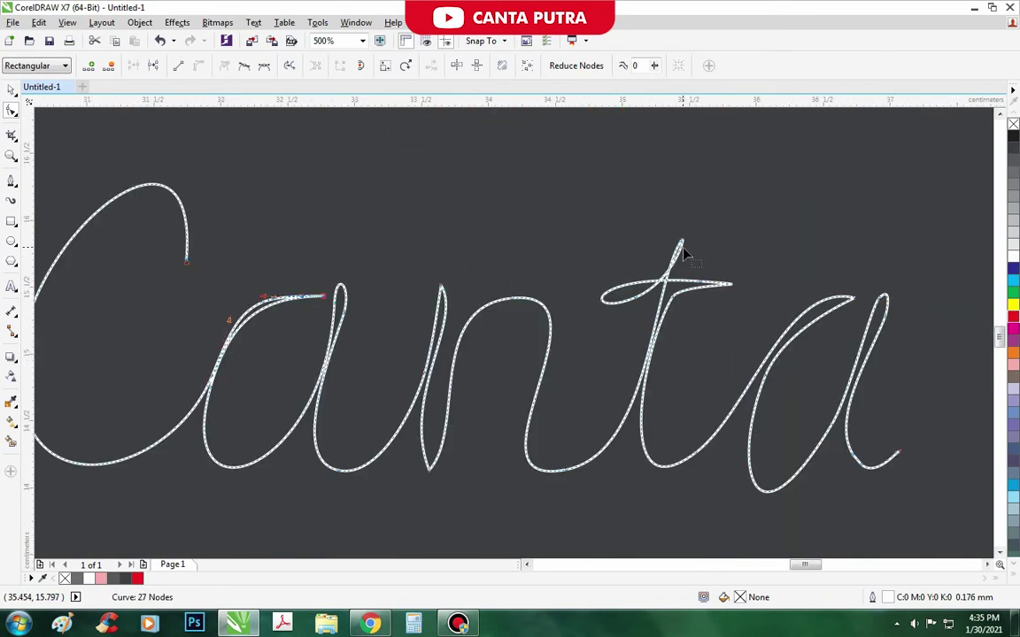
click(680, 239)
drag(682, 213, 701, 182)
scroll(606, 305, down, 1)
scroll(605, 305, down, 1)
Delete the red Canta reference text, leaving only the traced line
key(space)
click(664, 414)
drag(611, 240, 634, 235)
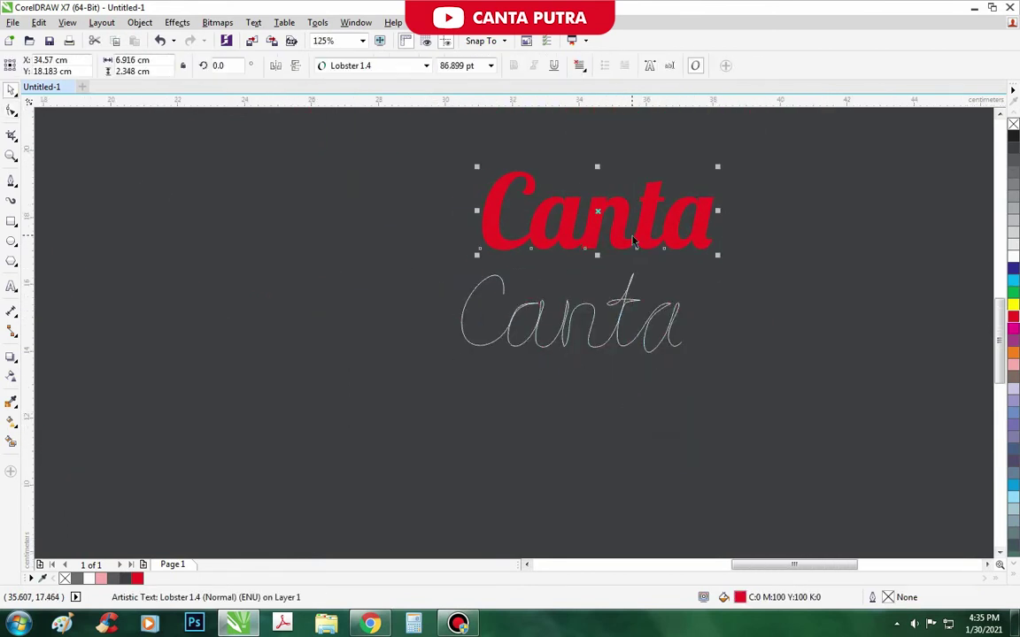
scroll(629, 234, up, 1)
key(Delete)
scroll(609, 285, down, 1)
scroll(540, 361, up, 1)
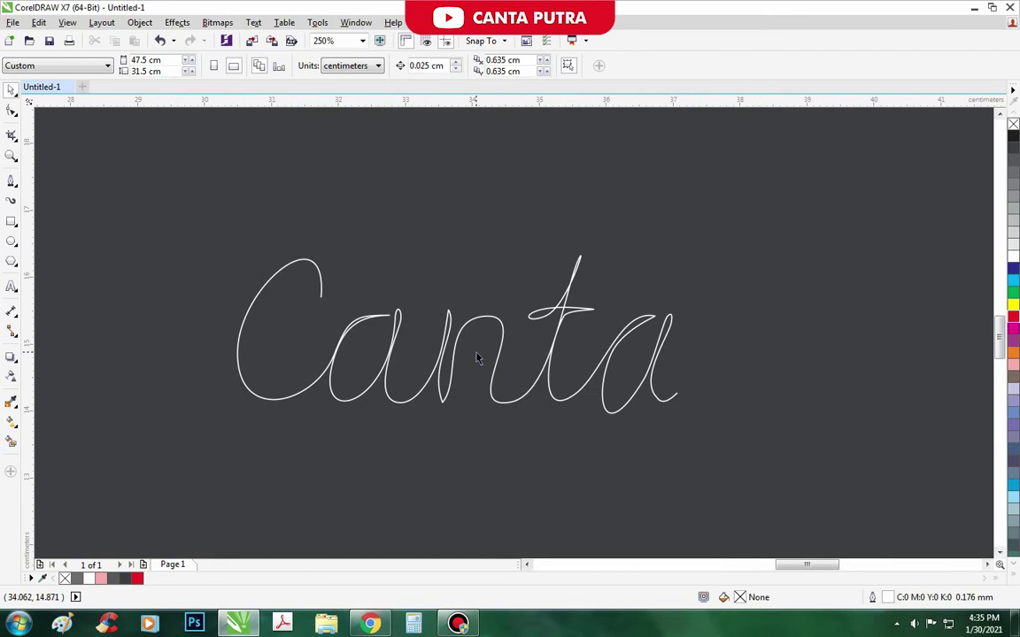
Reshape the first a's inner arc with the Shape tool so it runs separately from the outer arc
click(320, 299)
scroll(327, 304, up, 1)
click(12, 112)
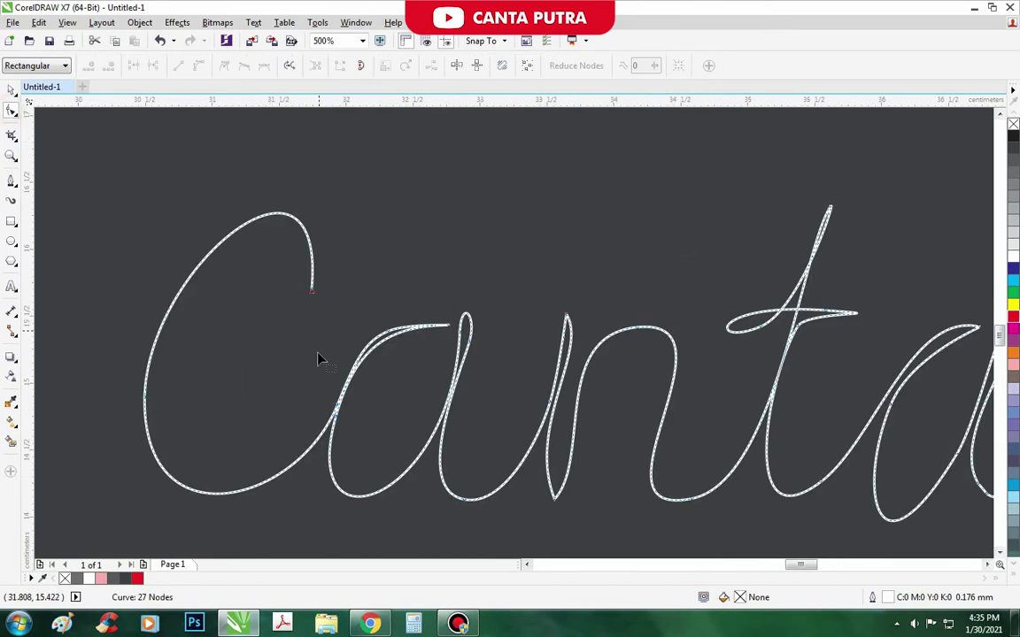
scroll(326, 421, up, 1)
drag(329, 418, 352, 358)
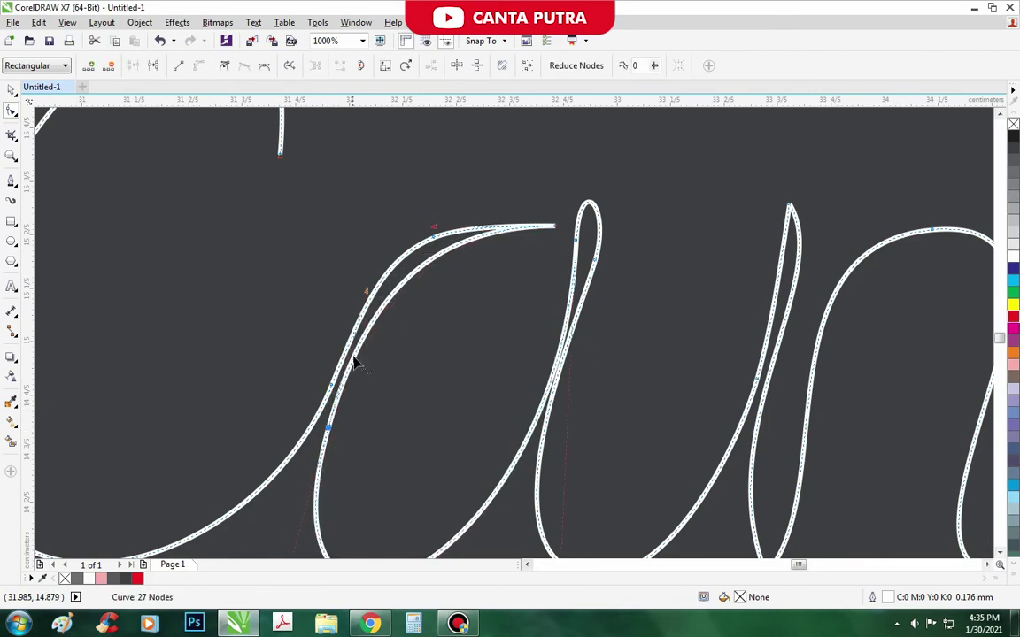
scroll(352, 357, down, 1)
Adjust the curve of the n's first stem and pull the shoulder of its arch slightly outward
scroll(531, 416, up, 1)
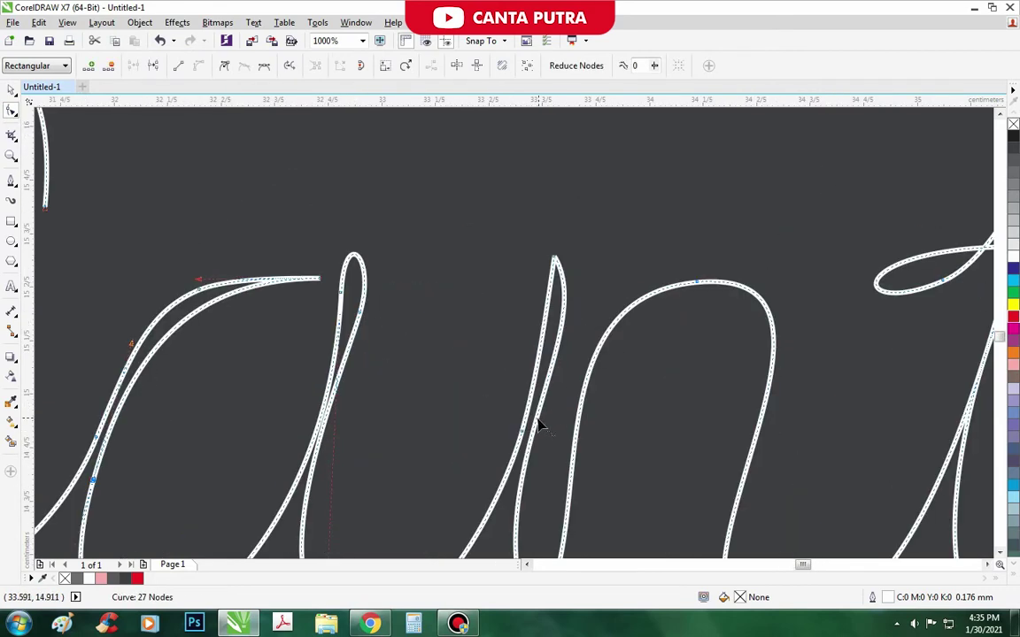
drag(540, 426, 542, 433)
scroll(542, 433, down, 1)
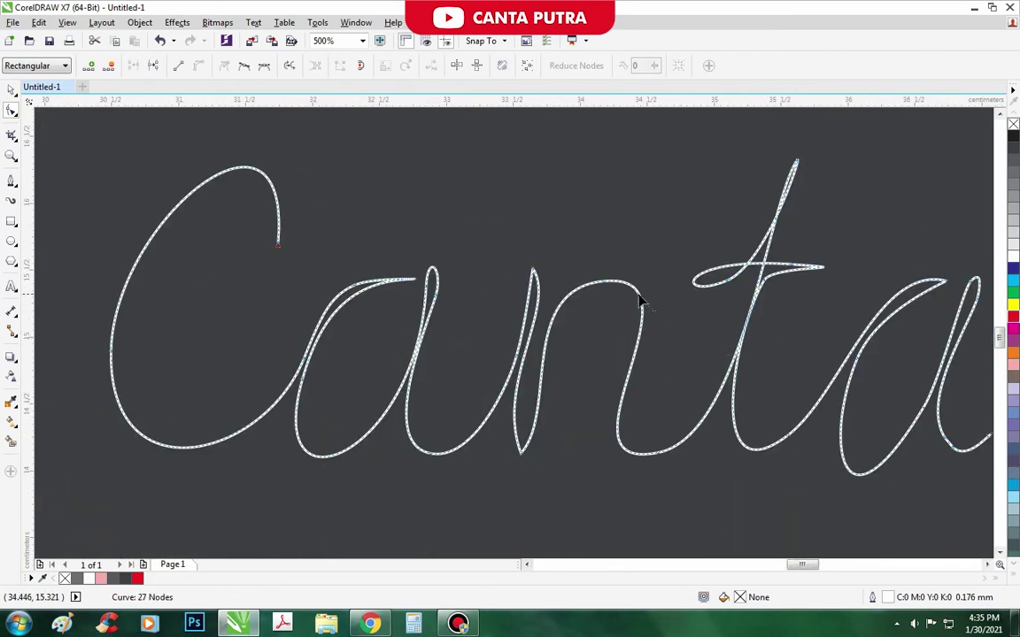
drag(641, 301, 648, 296)
scroll(648, 296, down, 1)
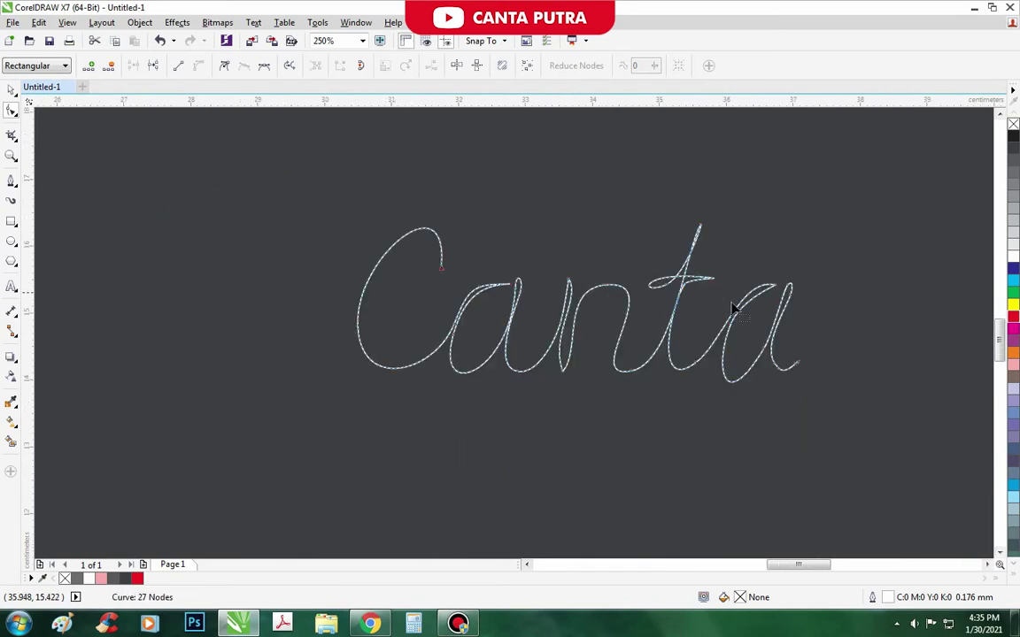
Pull the last a's outer arc slightly away from its inner arc and deselect the finished curve
scroll(733, 307, up, 2)
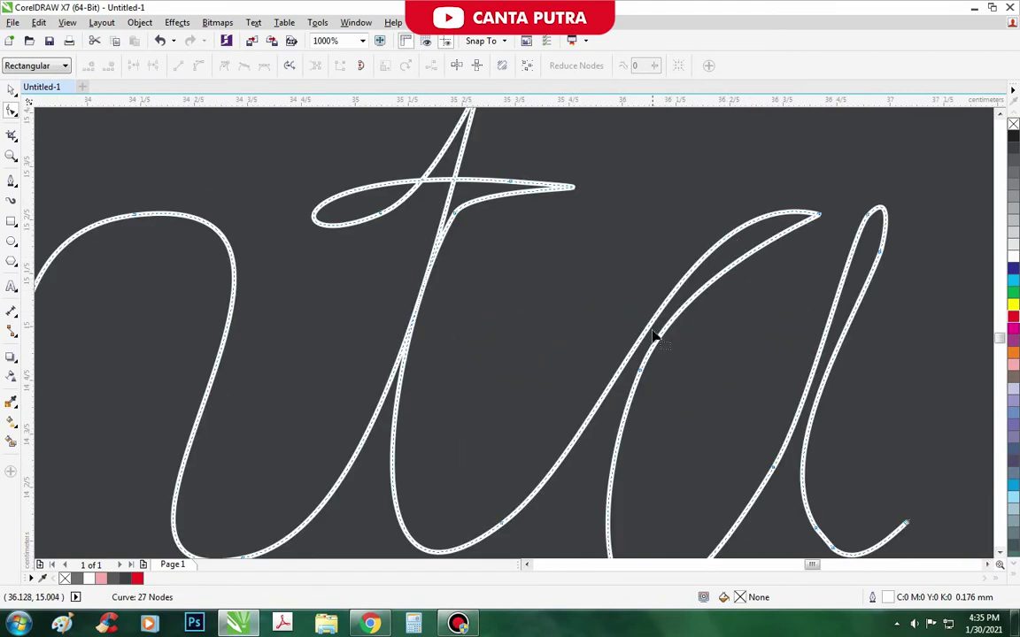
drag(648, 327, 641, 322)
scroll(604, 295, down, 2)
key(space)
click(690, 232)
click(637, 237)
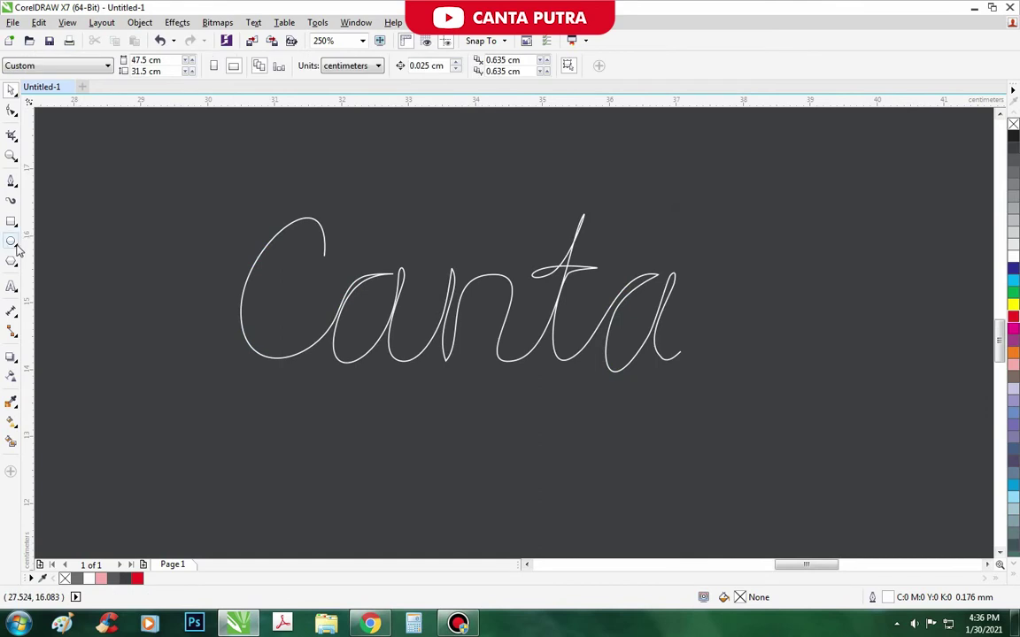
Draw a red-filled circle about 0.33 cm across below the C and remove its outline
click(12, 241)
mouse_move(213, 411)
mouse_down()
mouse_move(255, 452)
mouse_move(245, 440)
mouse_up()
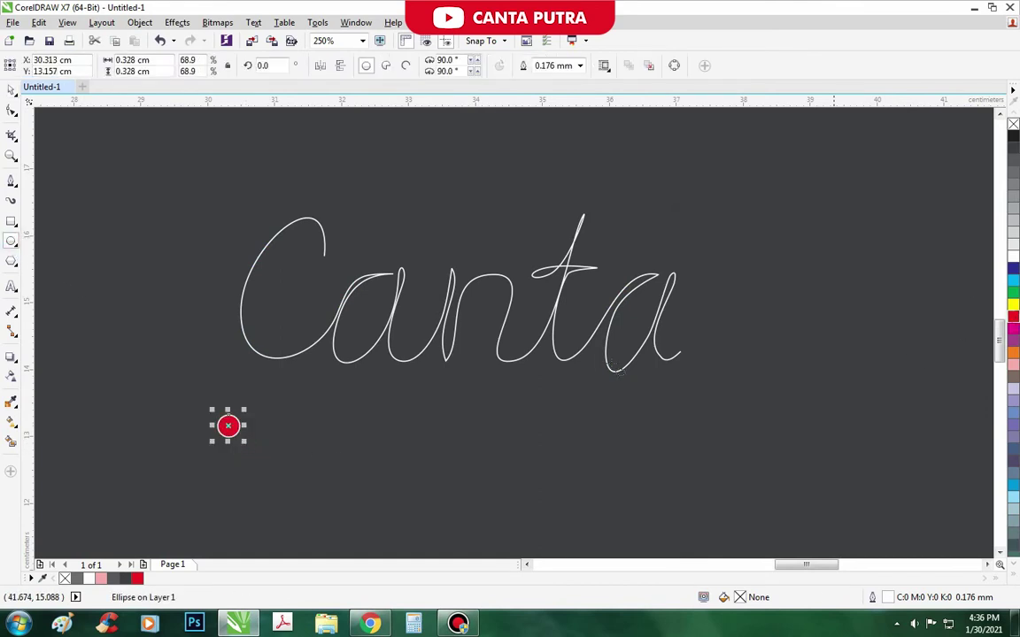
scroll(236, 421, up, 1)
right_click(1013, 125)
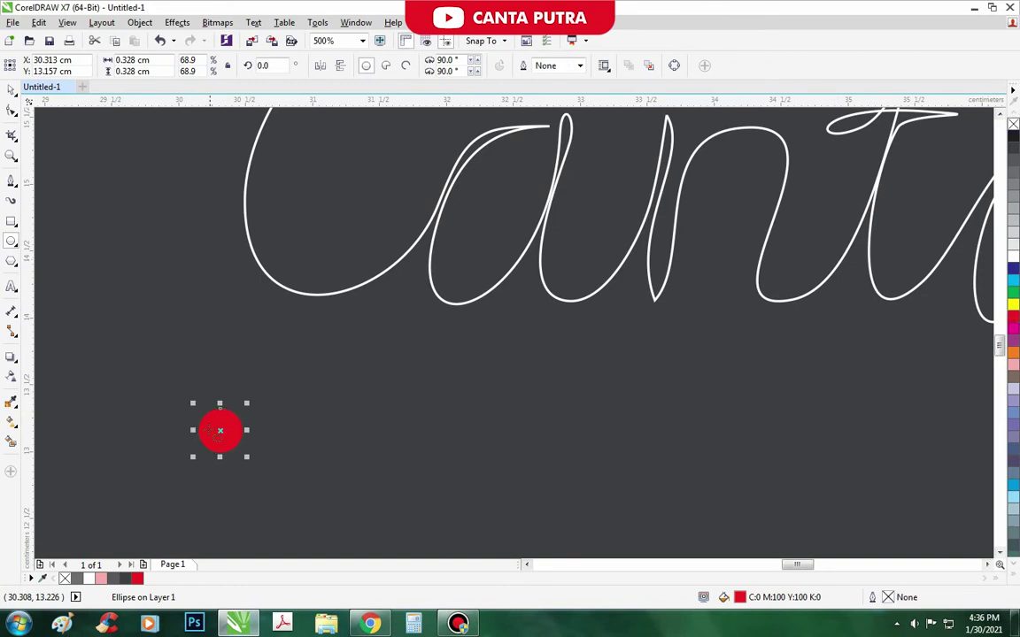
Give the circle a linear fountain fill running from red to a very dark red
key(F11)
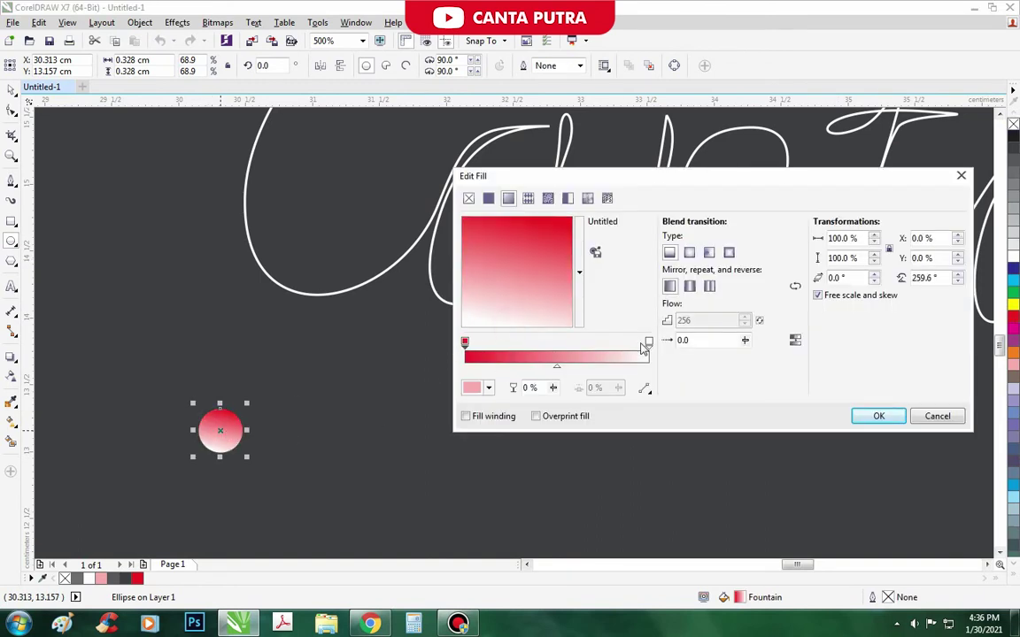
click(648, 344)
click(483, 389)
drag(545, 476, 551, 488)
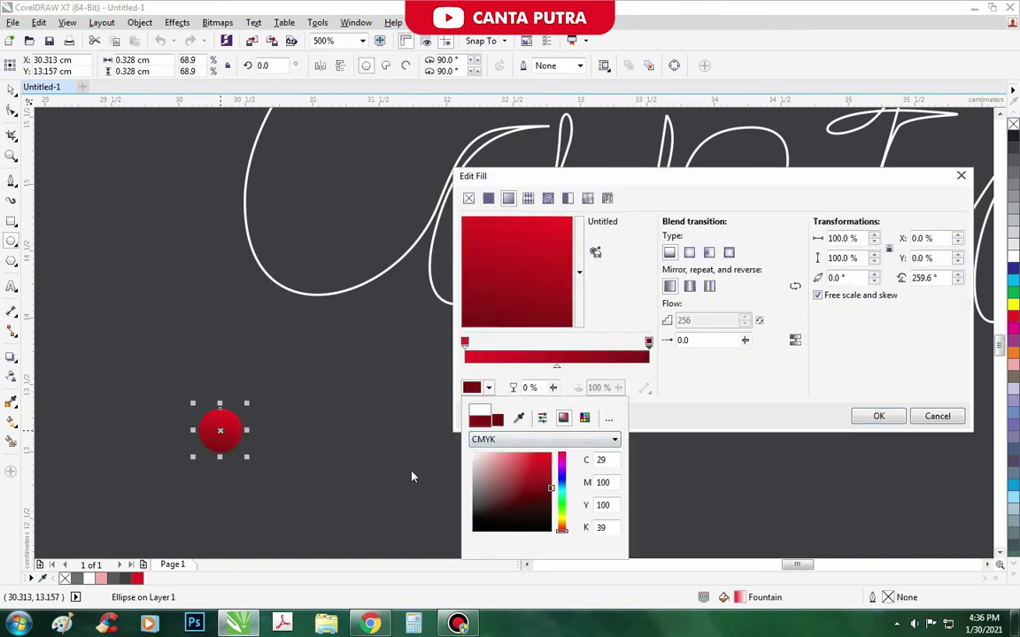
click(380, 455)
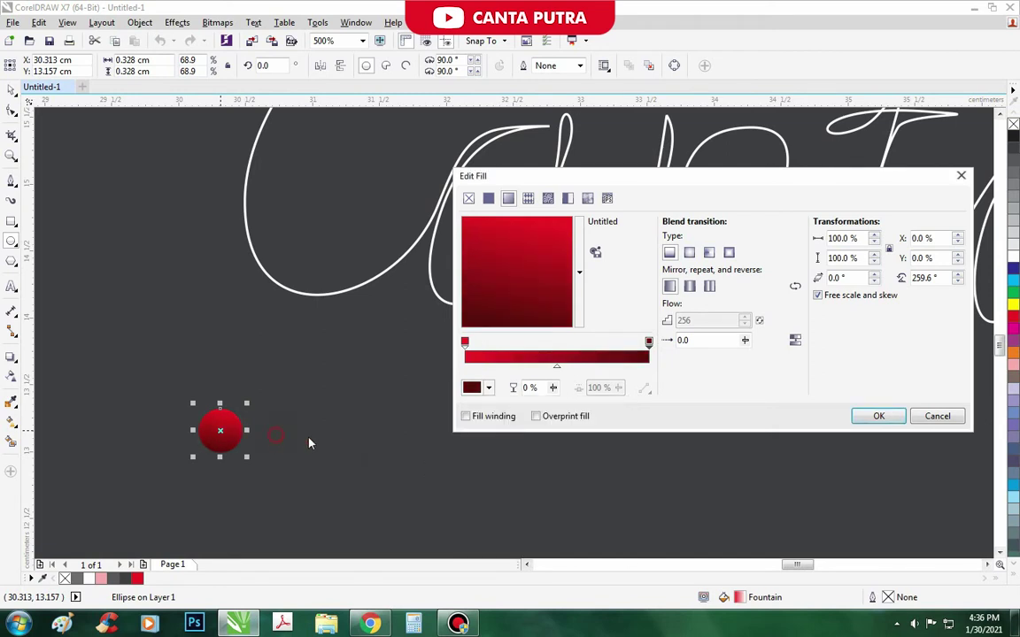
click(886, 413)
Place a copy of the gradient circle about 4.6 cm to its right at the same height and select both circles
scroll(472, 395, down, 1)
click(468, 428)
key(space)
drag(349, 411, 664, 431)
click(699, 402)
drag(294, 467, 293, 464)
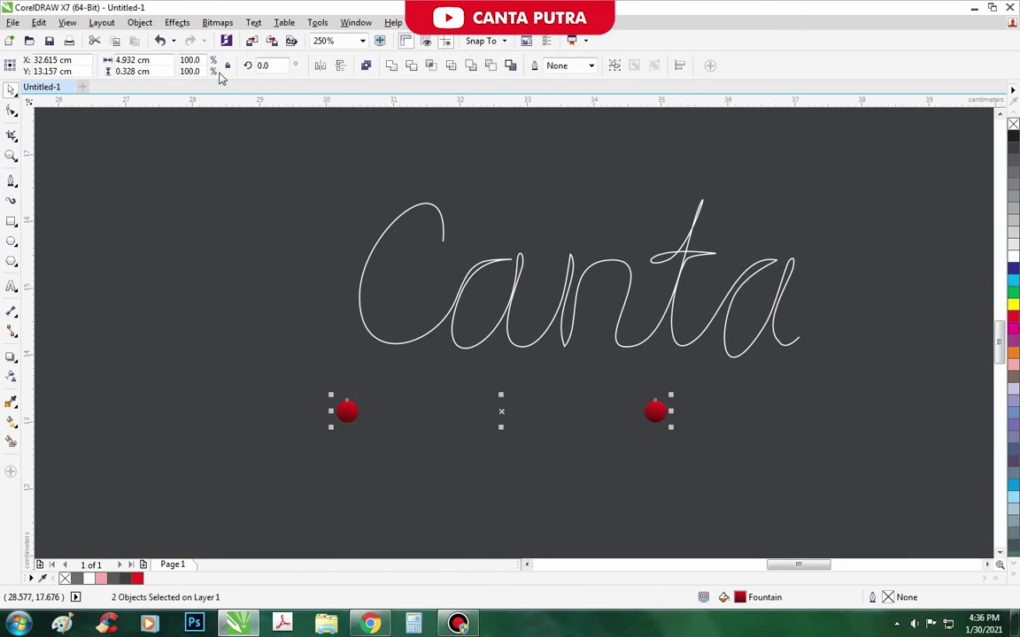
Blend the two red gradient circles together using 999 steps
click(178, 22)
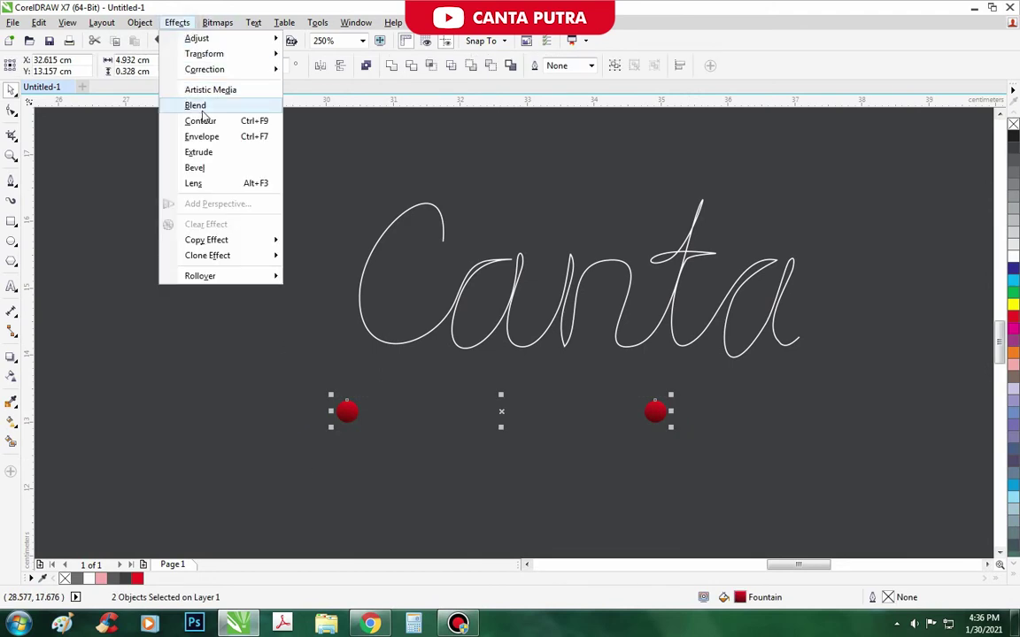
click(194, 105)
double_click(868, 129)
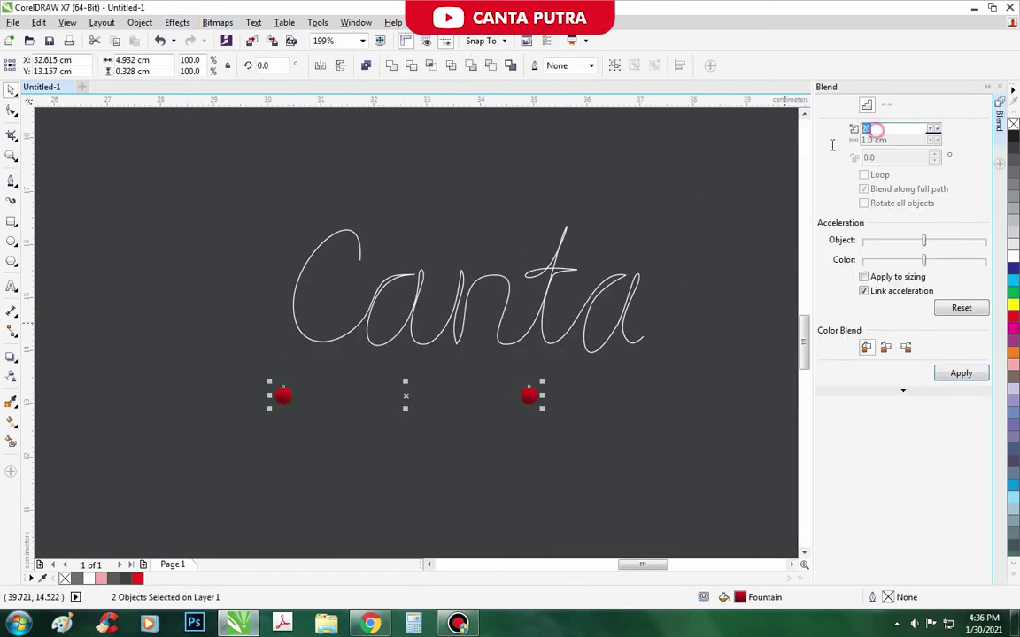
text(999)
click(963, 375)
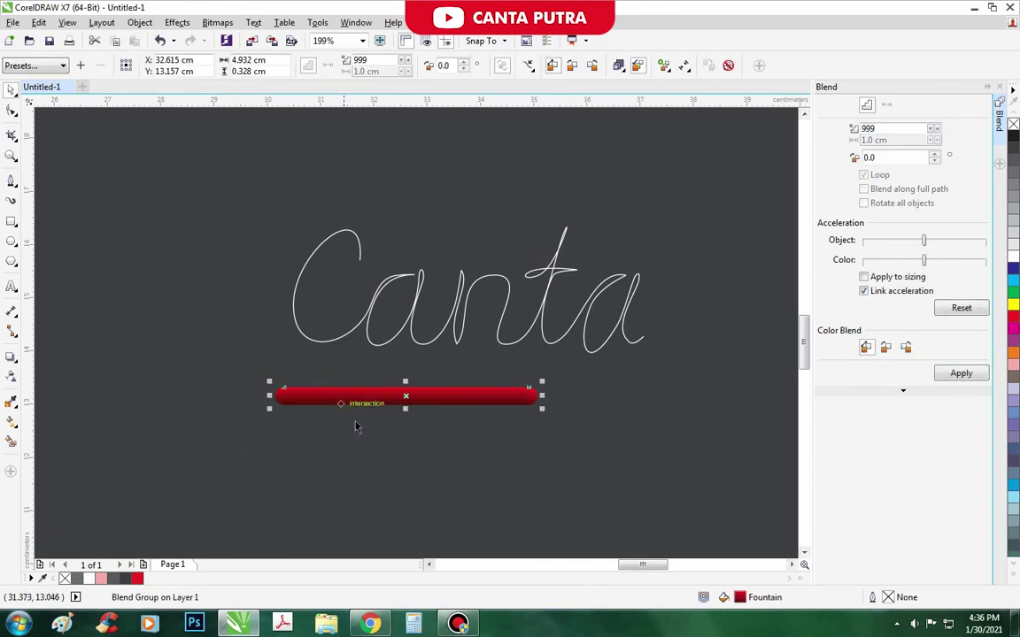
Attach the blend to the Canta lettering curve as its new path and spread it along the full path
click(529, 65)
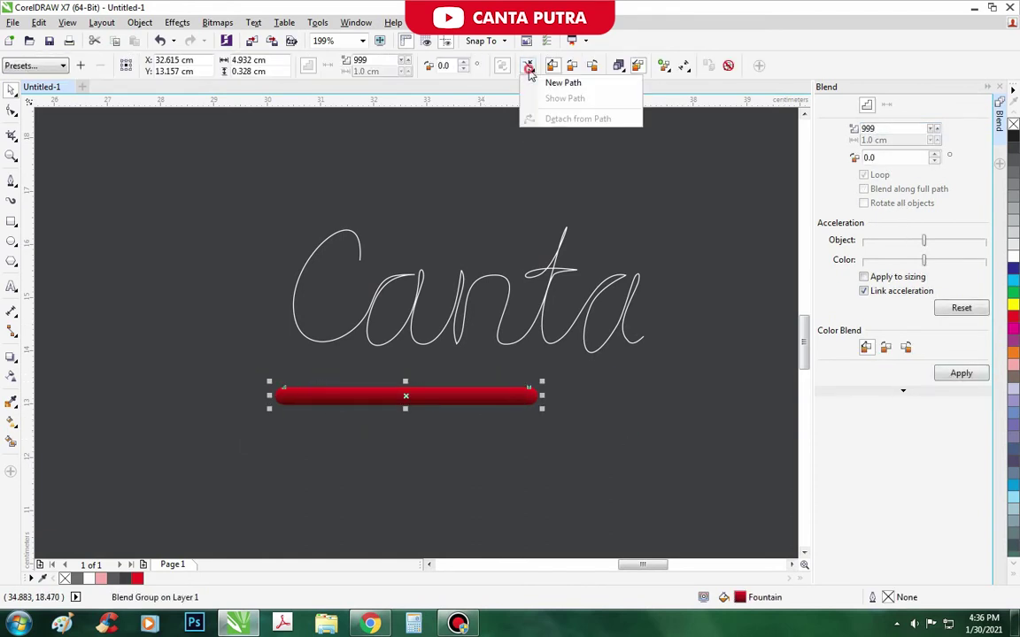
click(528, 66)
click(528, 66)
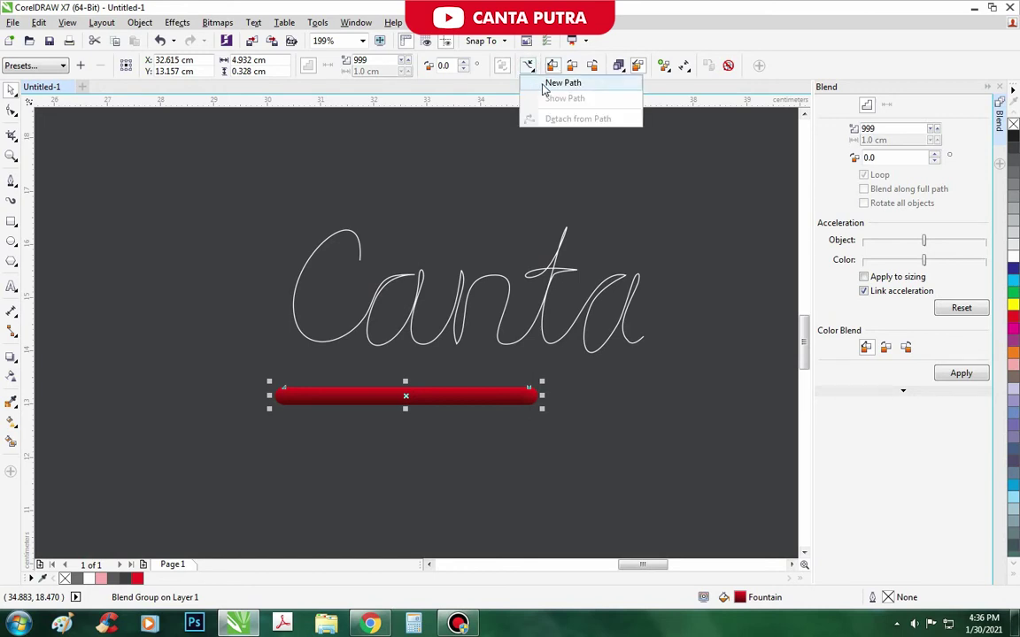
click(544, 84)
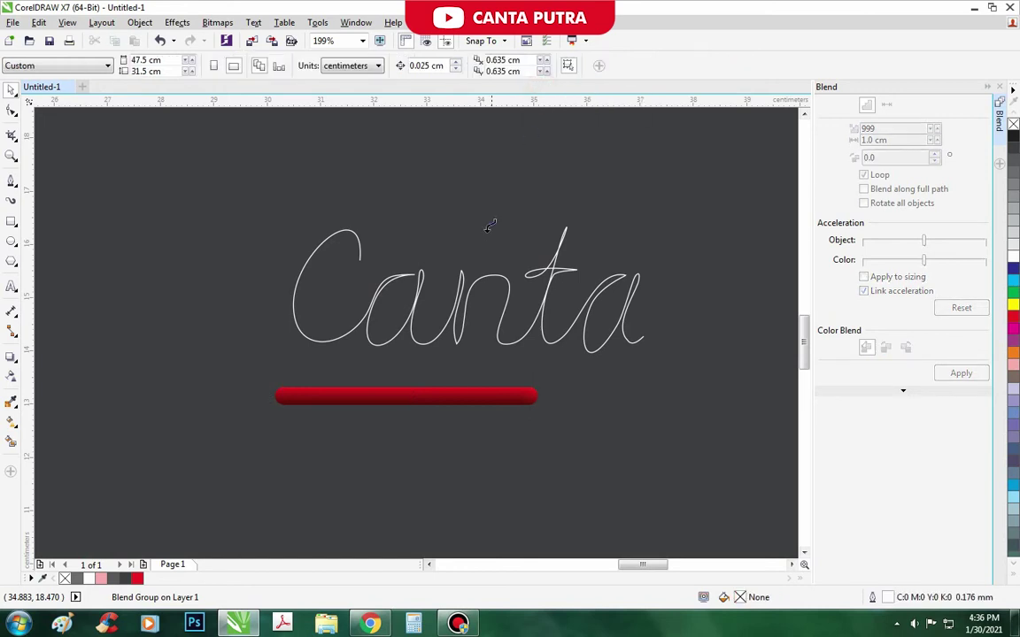
click(562, 266)
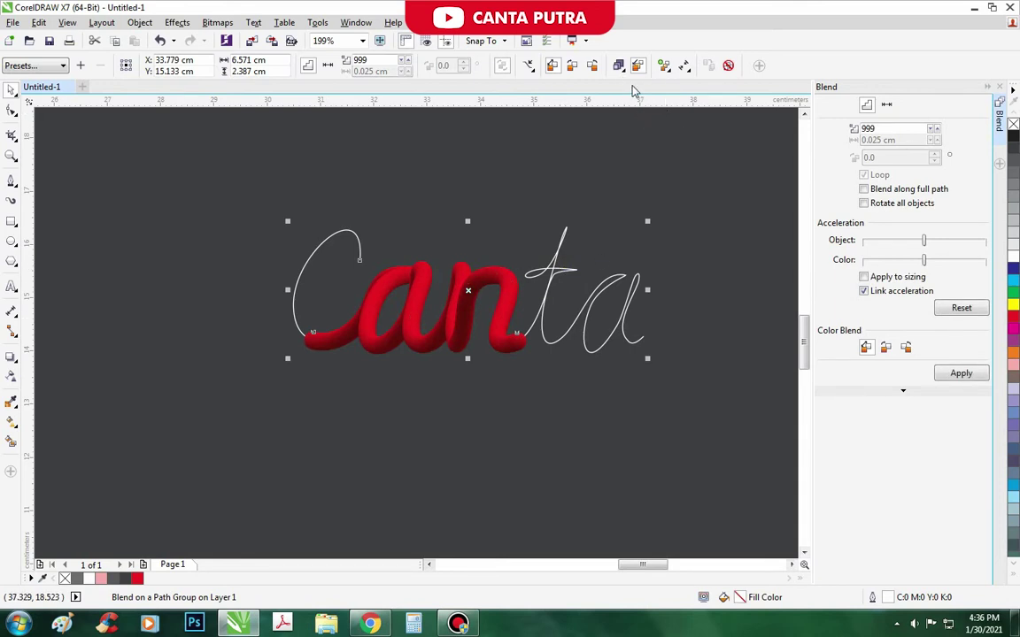
click(665, 67)
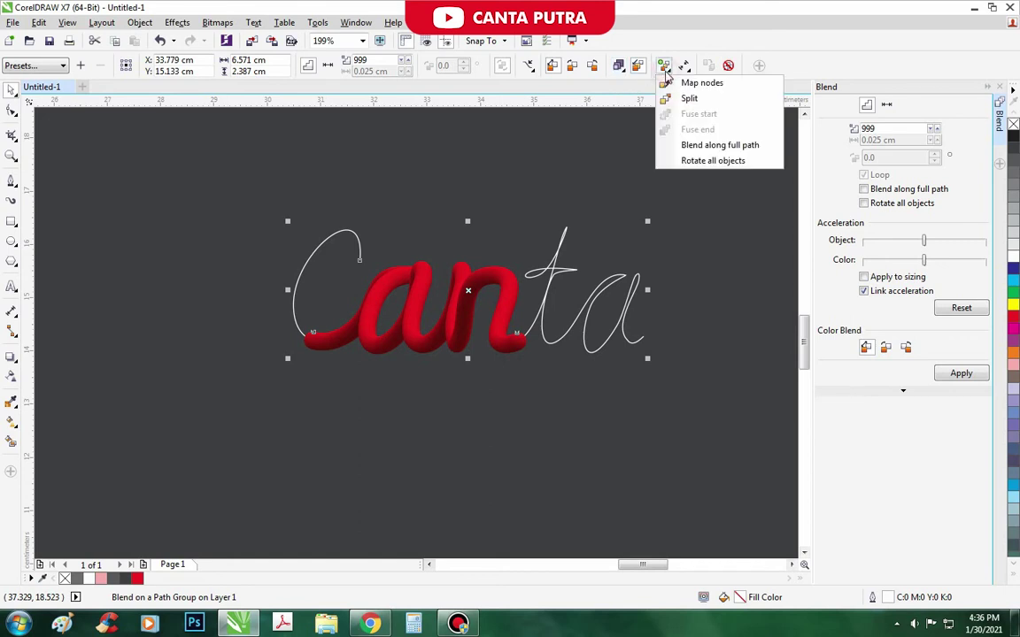
click(695, 147)
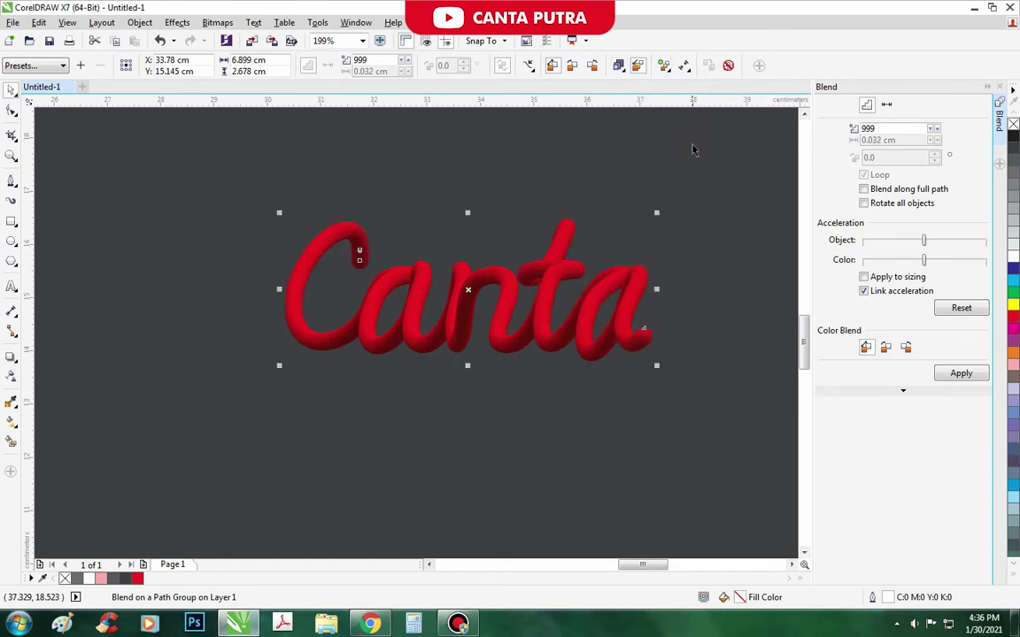
Switch the lettering's blend colours to a clockwise transition for a rainbow effect
click(571, 70)
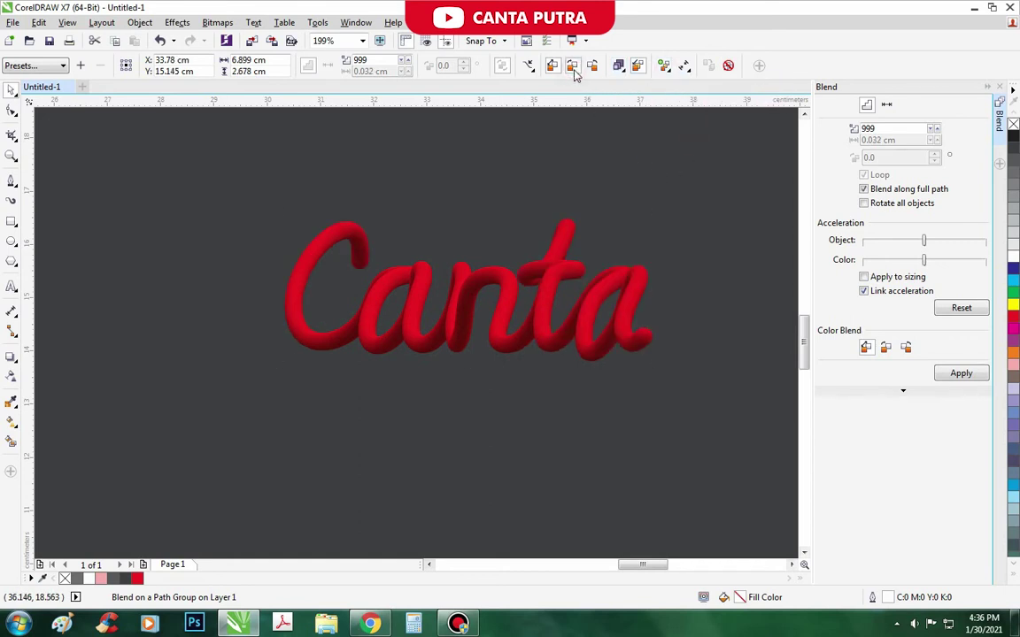
click(581, 176)
click(536, 298)
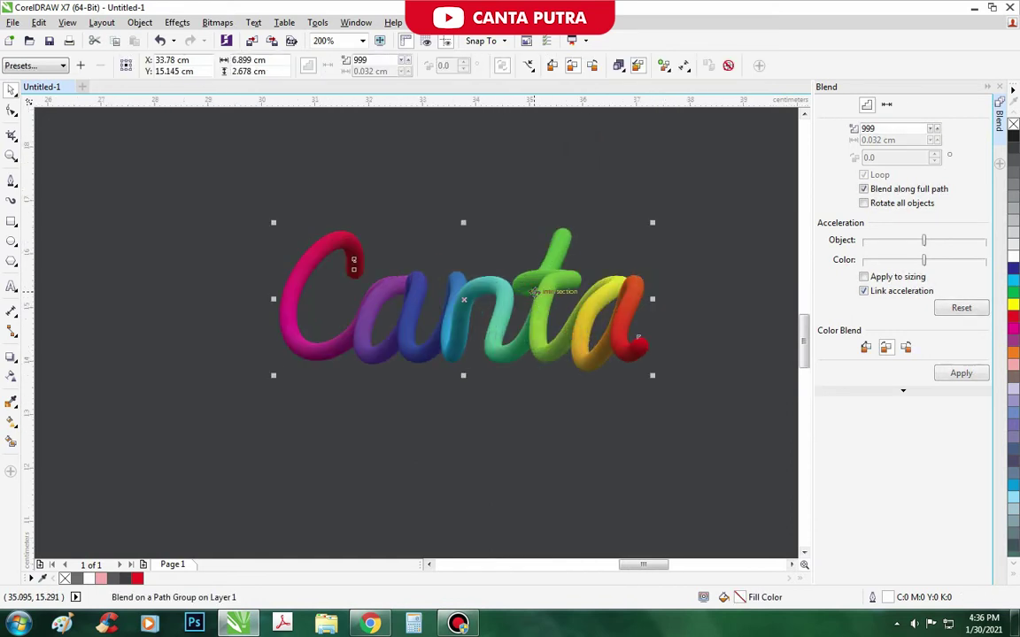
Unlock the dark background rectangle and delete it
right_click(468, 444)
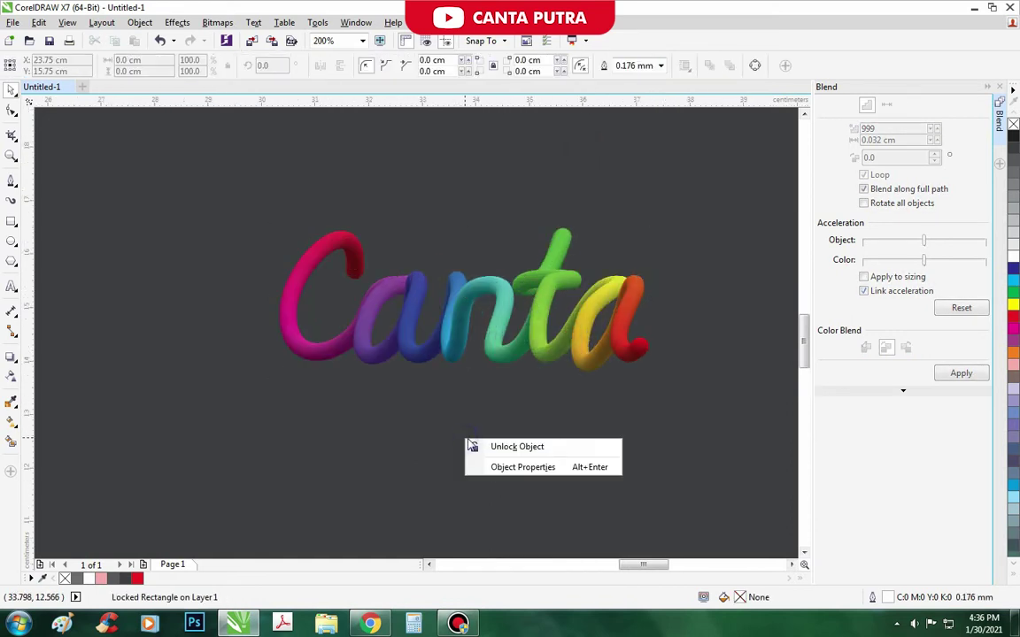
click(513, 447)
key(Delete)
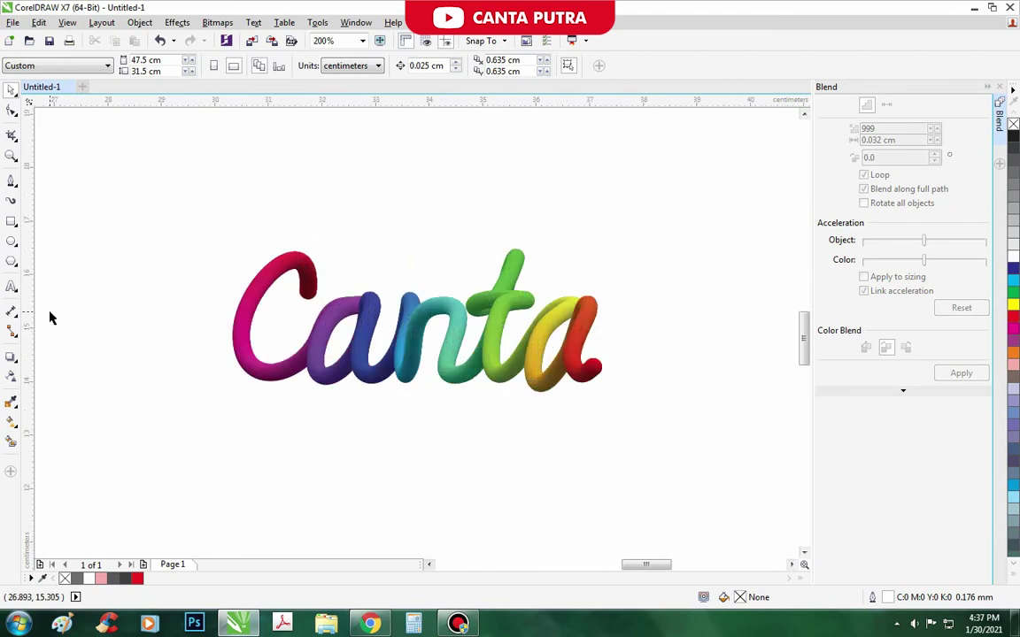
Draw a black freeform curve of tangled, crossing loops about 11 cm wide below the Canta lettering with the Pen tool
click(11, 181)
scroll(332, 213, down, 2)
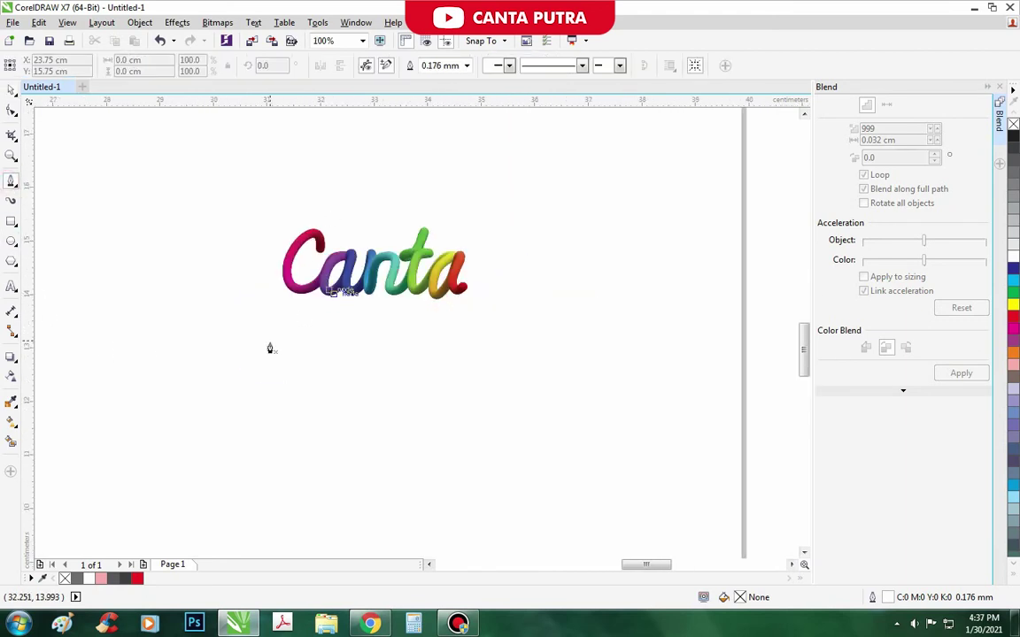
scroll(268, 348, up, 2)
click(241, 357)
drag(349, 336, 373, 385)
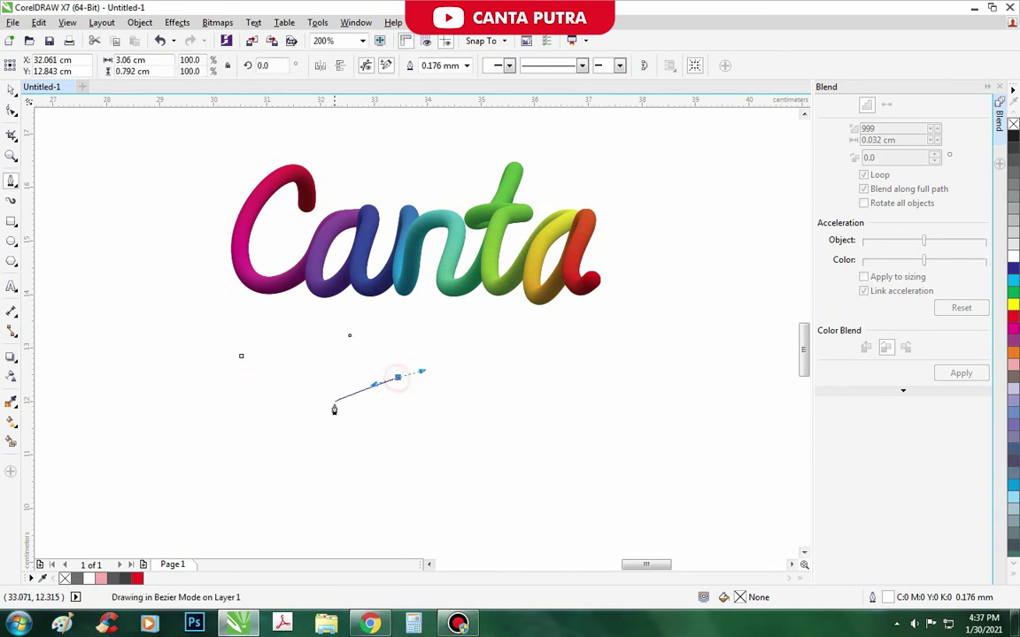
right_click(1014, 136)
drag(325, 467, 356, 479)
drag(412, 503, 429, 509)
drag(469, 502, 496, 478)
drag(439, 397, 430, 423)
drag(360, 509, 330, 522)
drag(215, 502, 279, 502)
drag(550, 423, 520, 406)
drag(529, 482, 555, 451)
drag(512, 342, 427, 395)
drag(319, 508, 287, 514)
drag(409, 385, 434, 406)
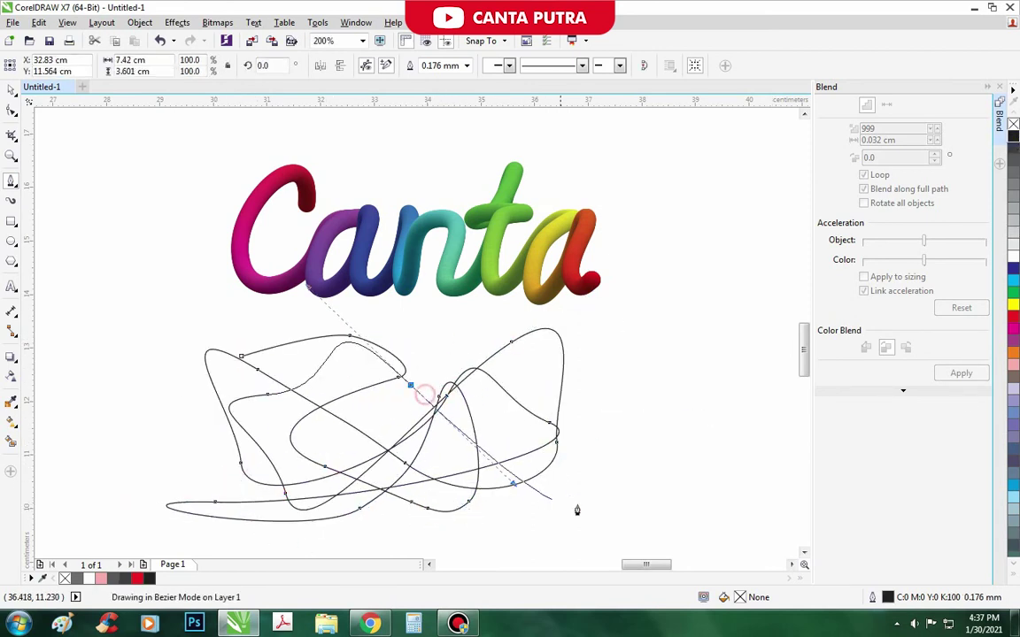
drag(583, 507, 606, 456)
drag(587, 336, 531, 385)
drag(330, 544, 284, 531)
drag(391, 467, 519, 524)
drag(592, 449, 603, 425)
drag(483, 356, 424, 394)
drag(80, 432, 51, 406)
drag(34, 383, 71, 379)
drag(262, 418, 346, 458)
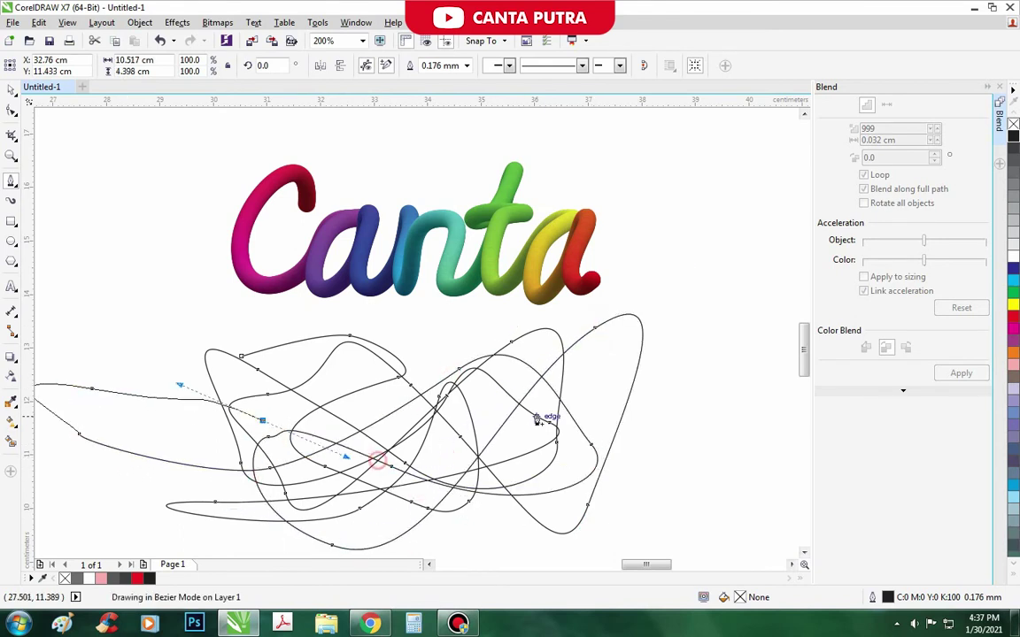
scroll(526, 347, down, 1)
key(space)
click(620, 396)
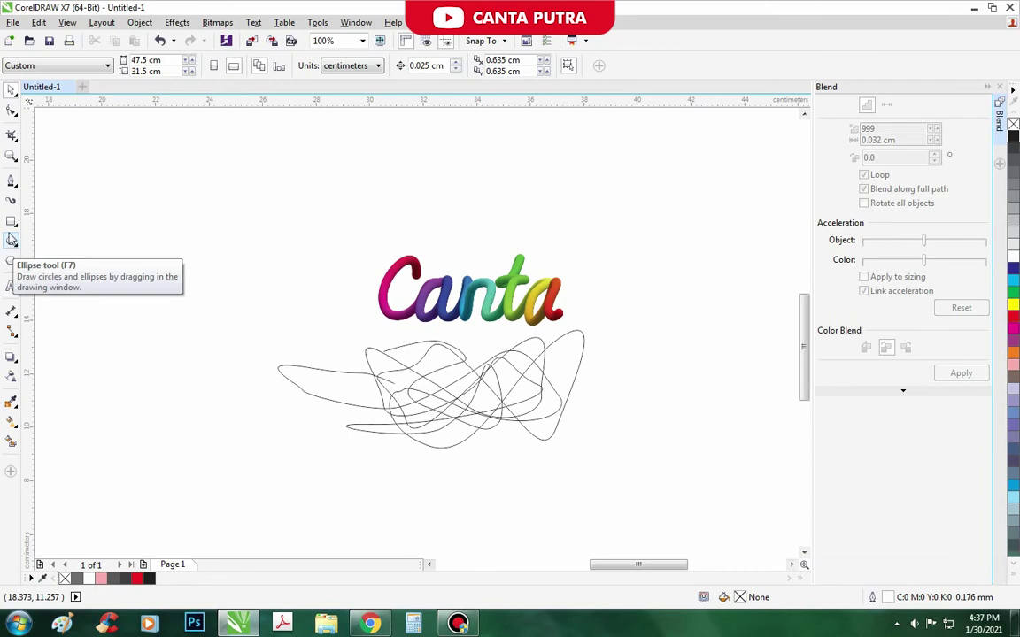
Draw a square about 0.71 cm across below the tangled curve, with a blue fill and white outline
click(11, 221)
scroll(400, 497, up, 1)
drag(336, 465, 384, 511)
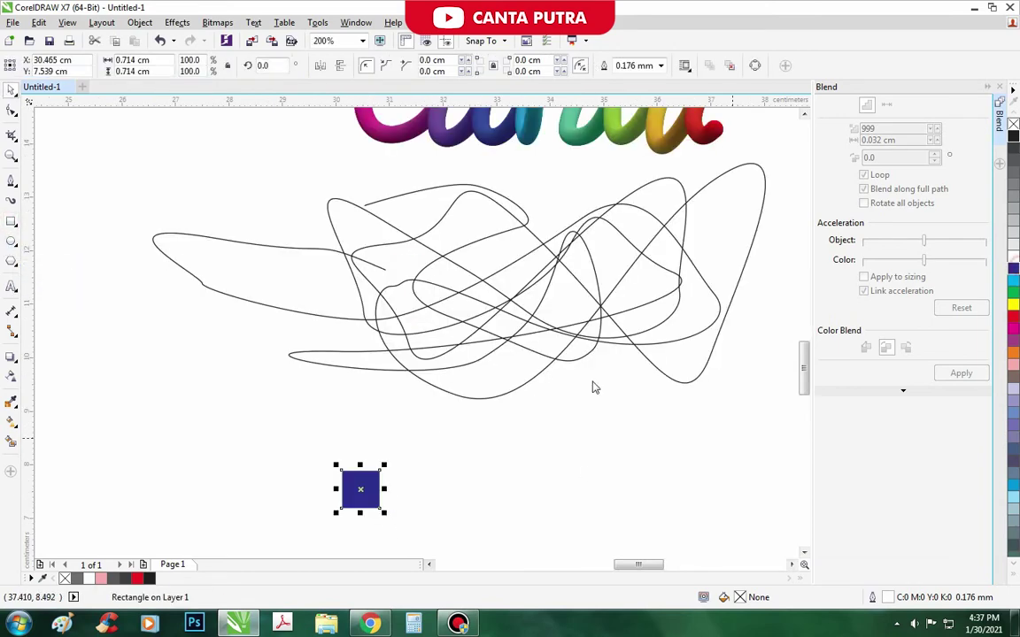
Rotate the blue square 45 degrees to form a diamond
scroll(395, 480, up, 1)
click(334, 485)
drag(371, 459, 361, 416)
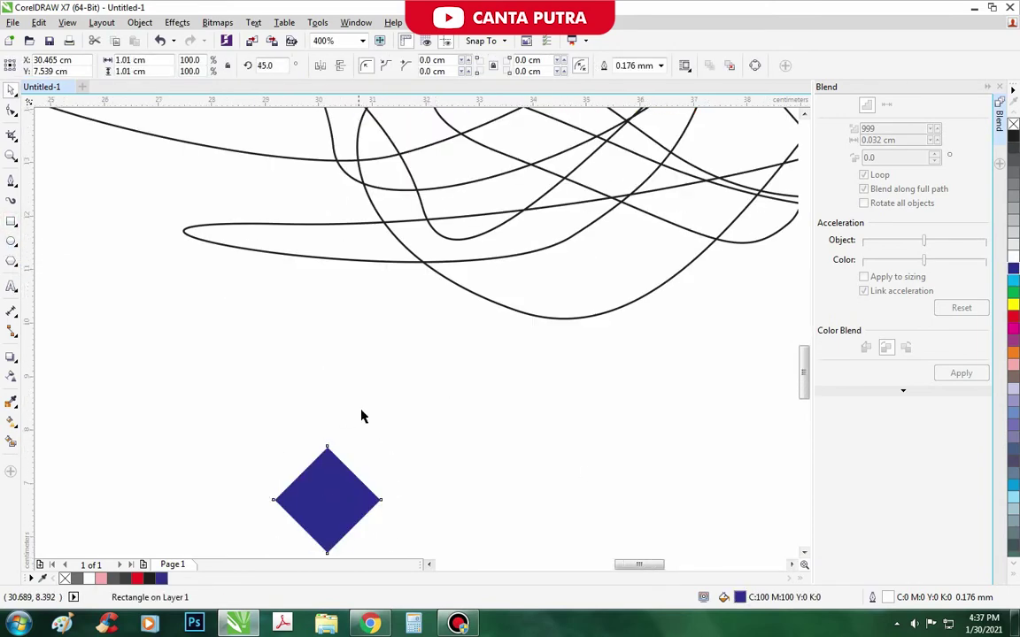
scroll(361, 414, down, 1)
click(361, 415)
drag(342, 460, 574, 459)
key(ctrl+z)
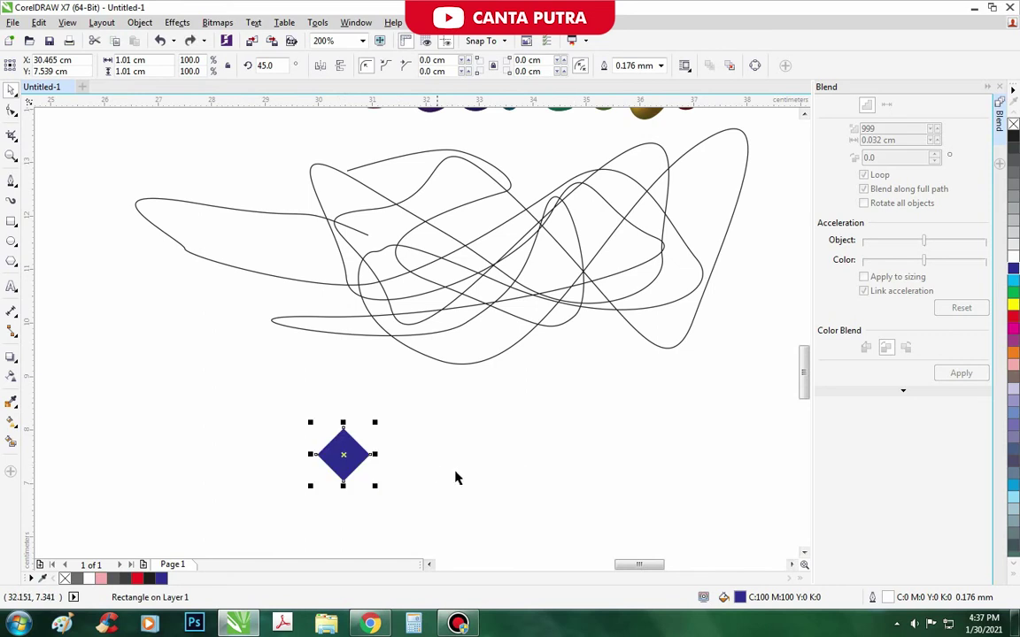
Give the diamond a linear fountain fill running from blue to dark red
key(F11)
drag(501, 316, 518, 322)
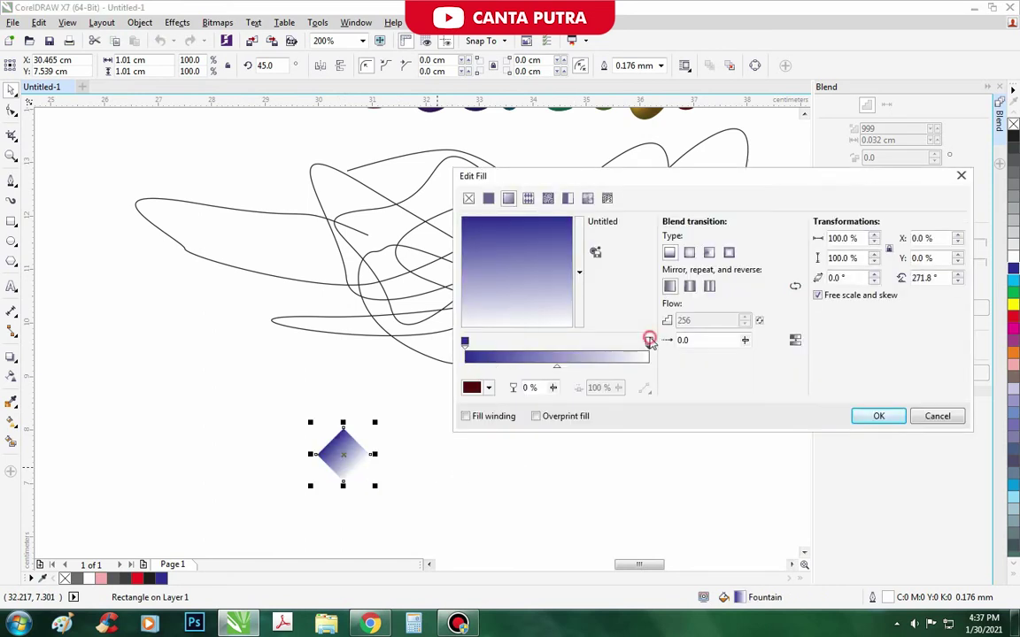
click(472, 389)
click(542, 483)
click(380, 505)
key(Return)
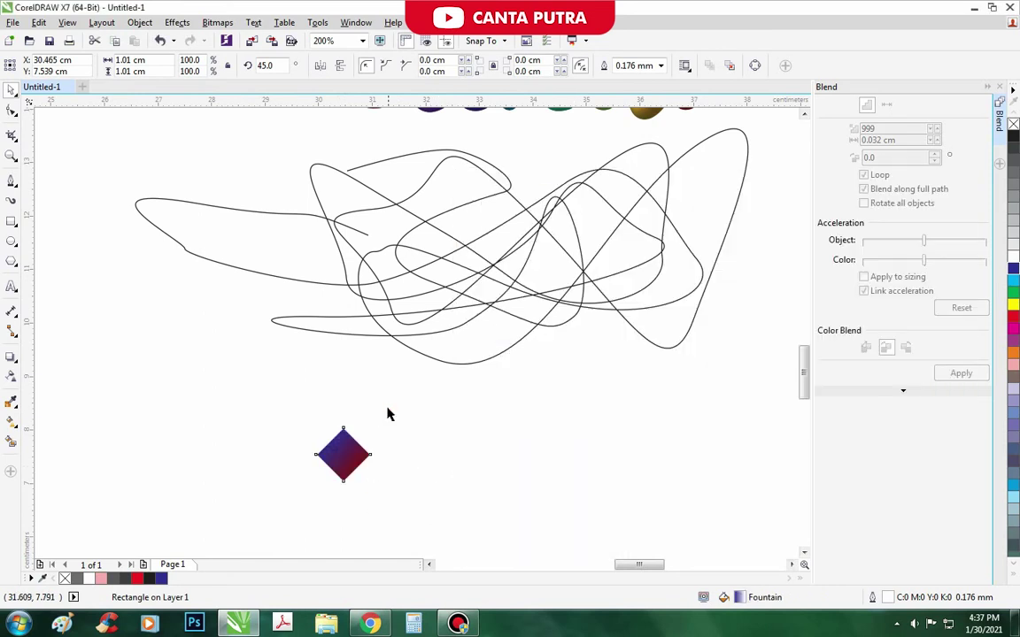
Change the end colour of the diamond's fountain fill to very dark blue and set the fill angle to 256.4°
click(345, 462)
key(F11)
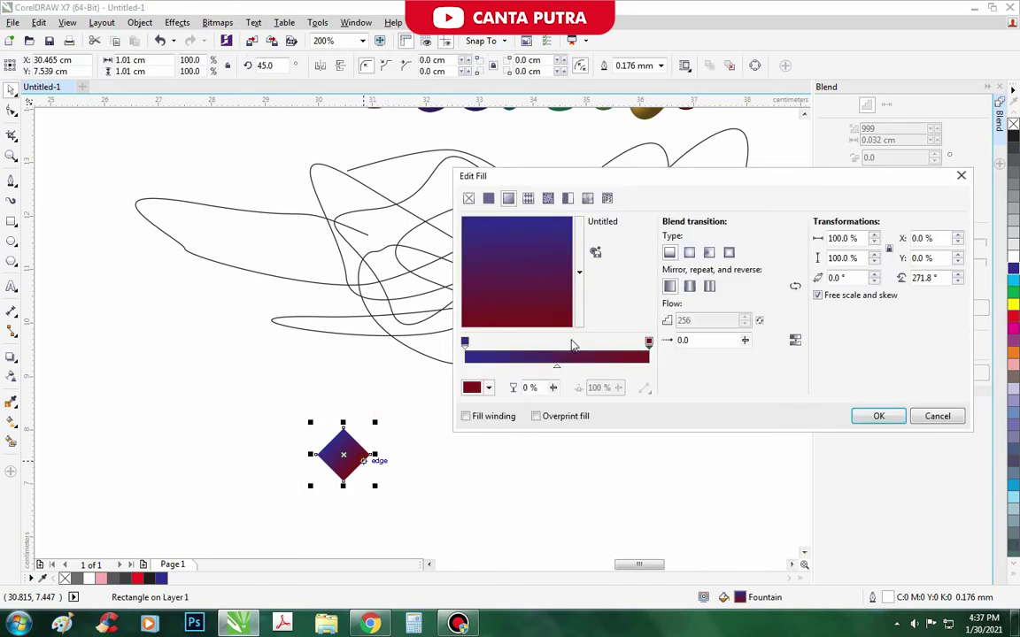
click(478, 391)
click(561, 477)
click(436, 487)
click(510, 294)
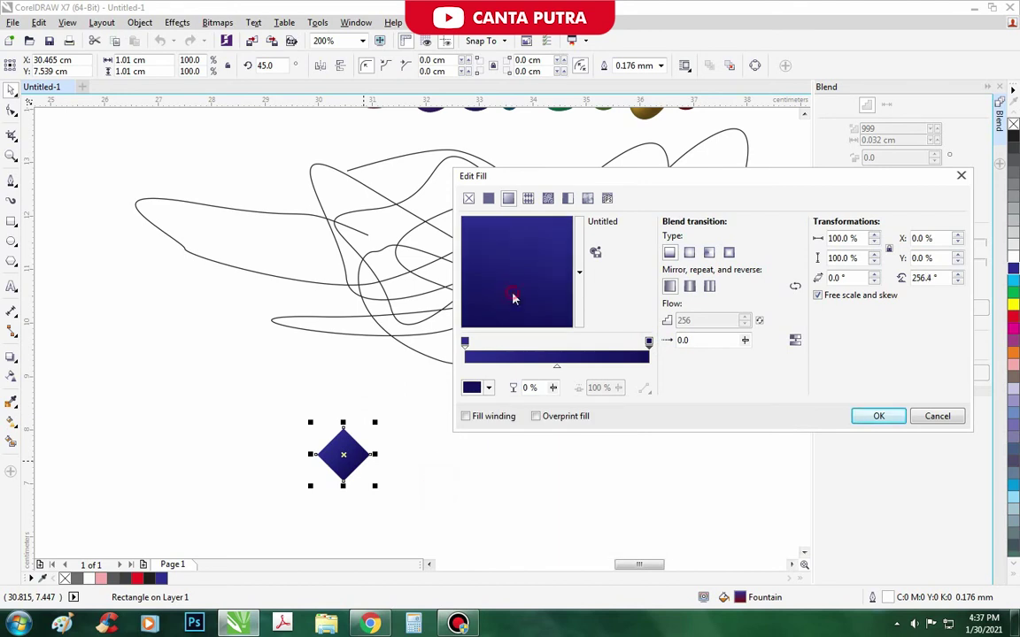
key(Return)
Place a copy of the gradient diamond about 6.1 cm to its right at the same height and select both diamonds
scroll(342, 452, down, 1)
drag(343, 455, 504, 458)
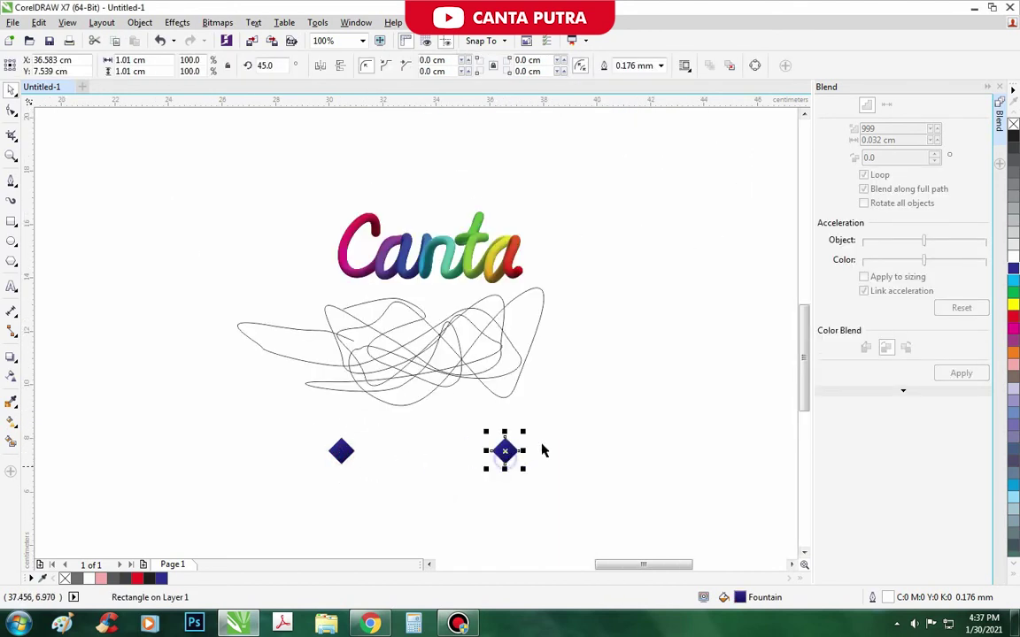
drag(555, 421, 329, 486)
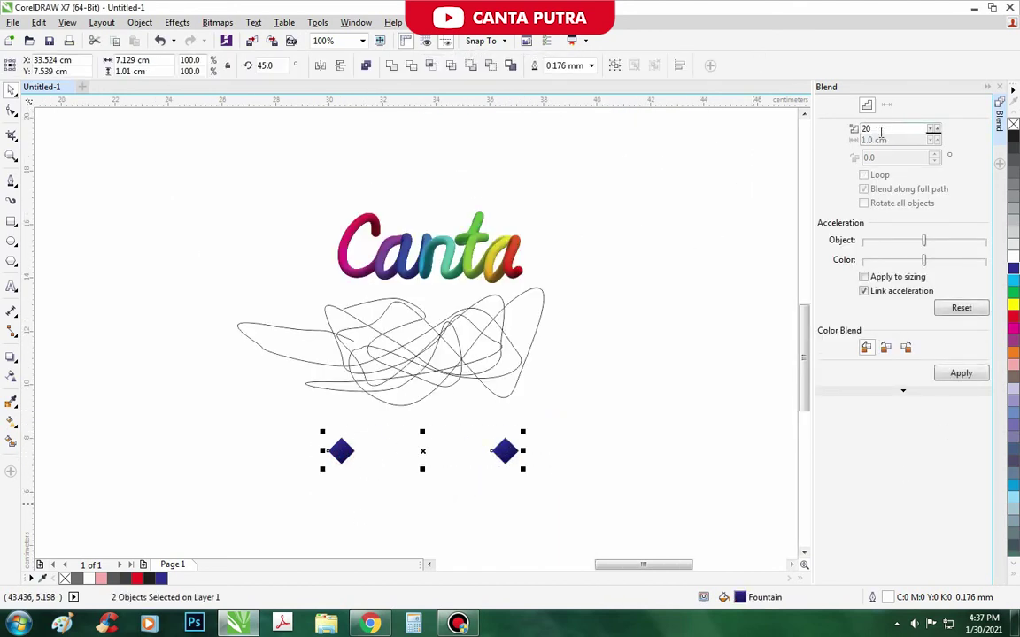
Try to blend the two diamonds with 999 steps
double_click(880, 131)
click(979, 376)
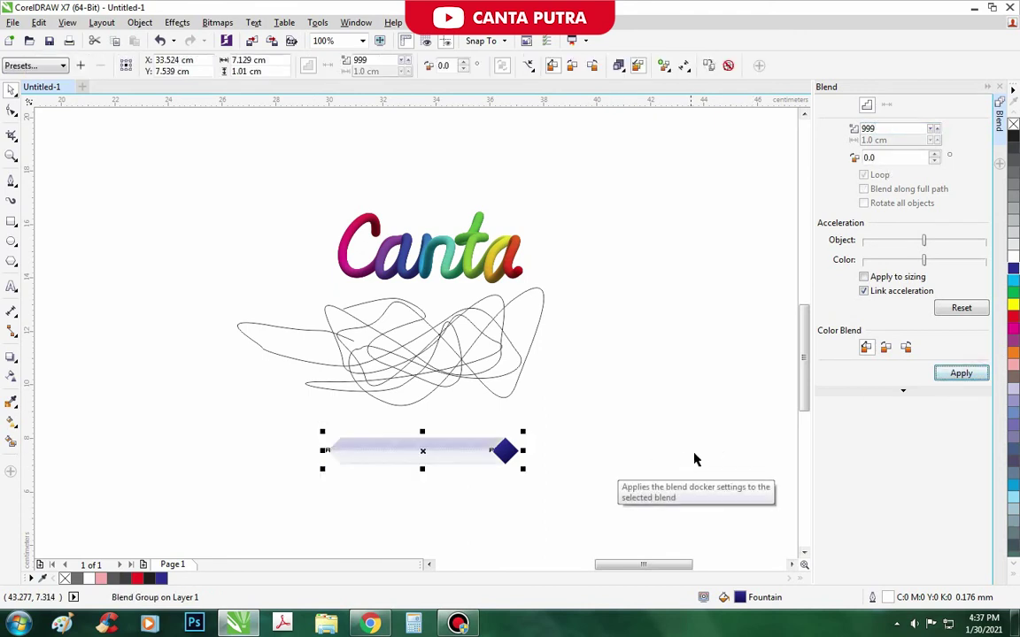
key(ctrl+z)
Reselect both diamonds and blend them using 999 steps
click(531, 499)
drag(566, 426, 293, 500)
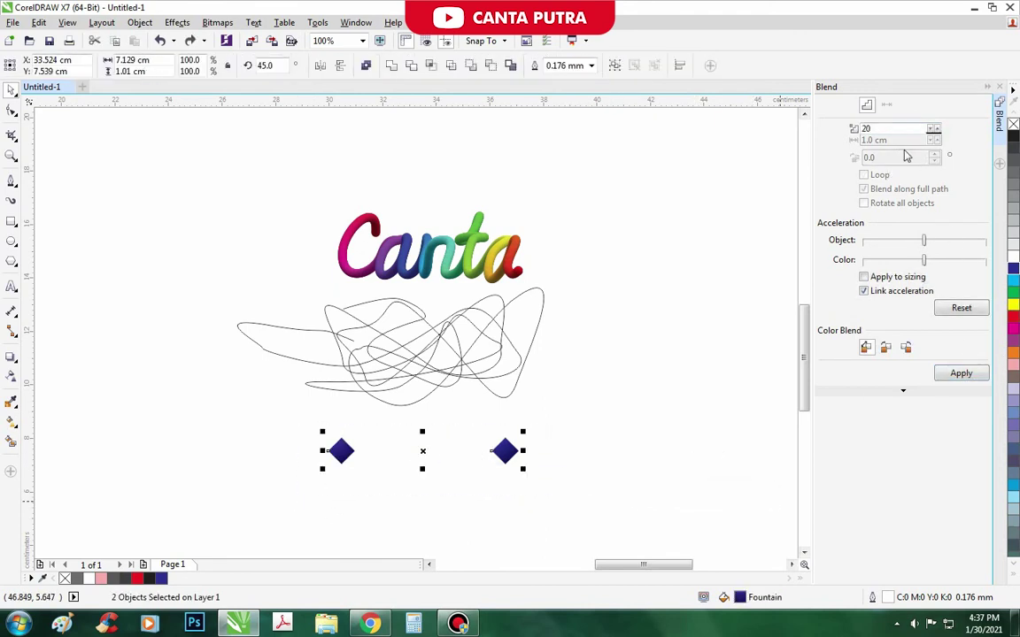
double_click(884, 128)
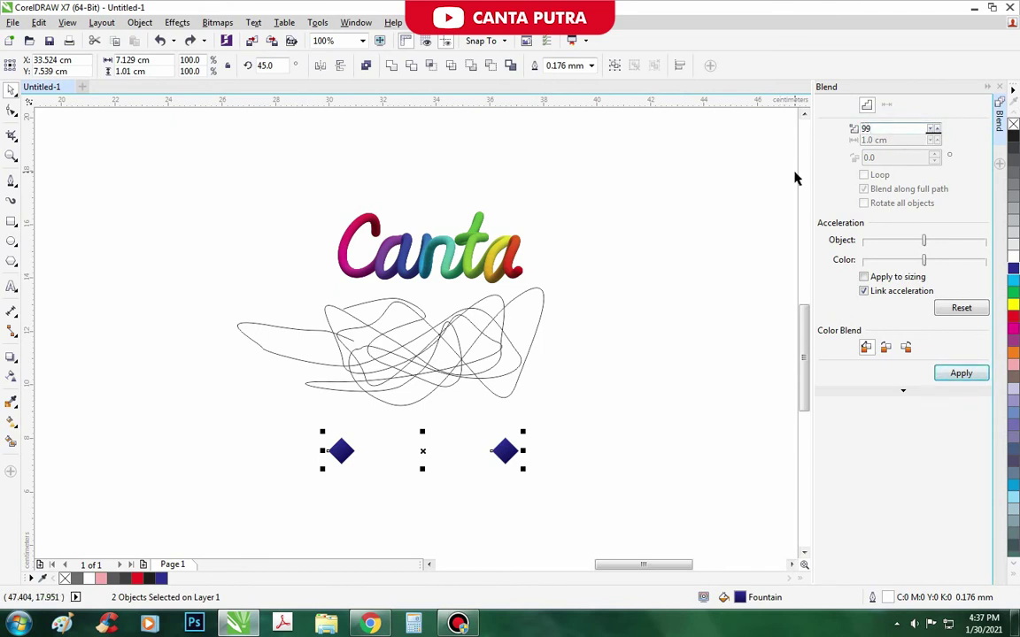
click(961, 372)
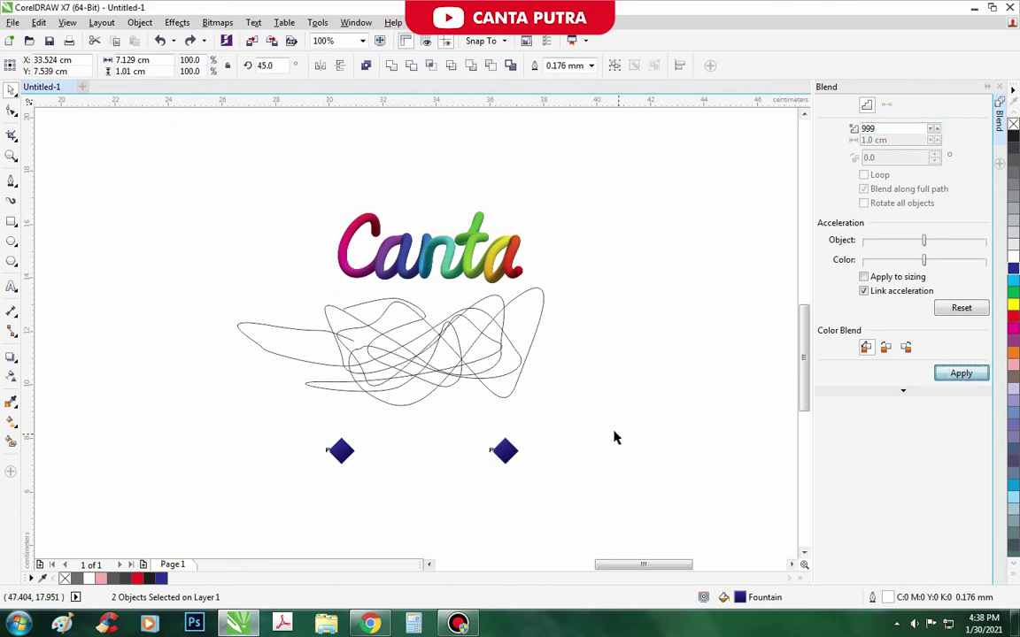
scroll(428, 462, up, 2)
scroll(428, 462, down, 4)
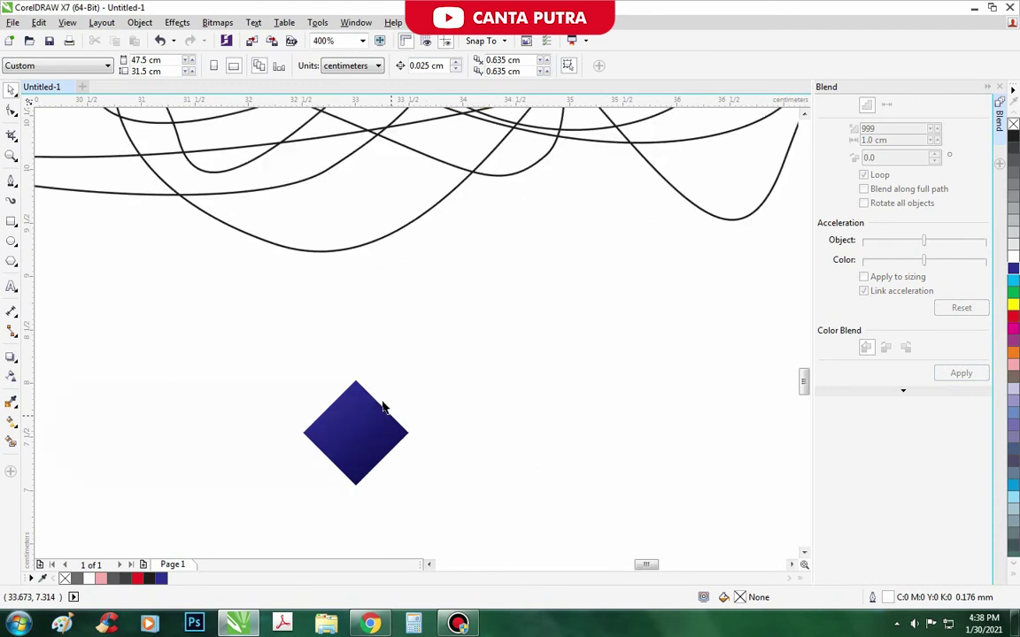
Attach the diamond blend to the tangled freeform curve as its new path
drag(466, 379, 296, 448)
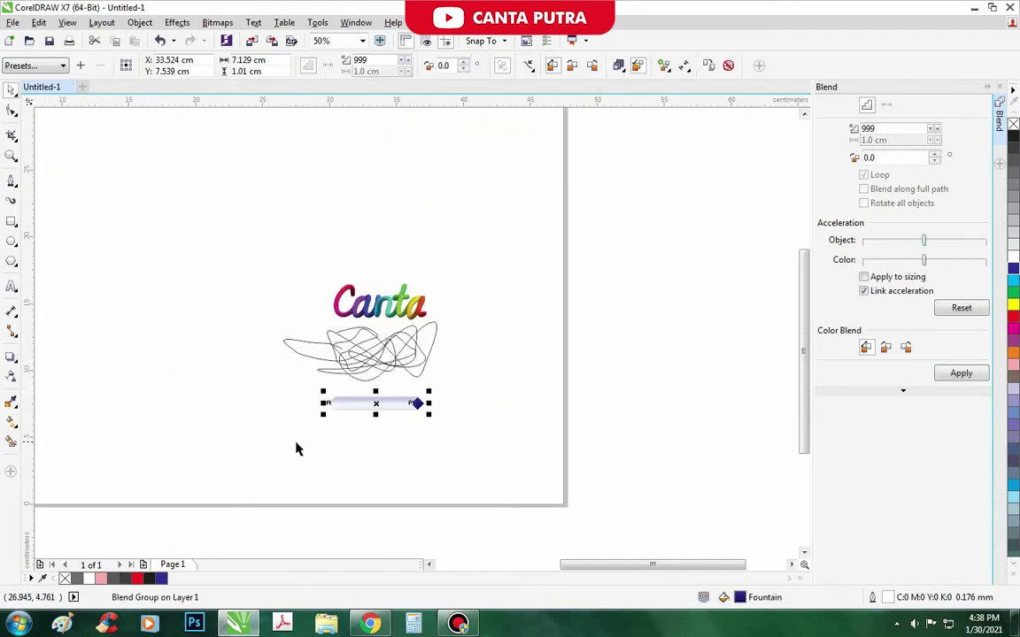
click(529, 64)
click(544, 79)
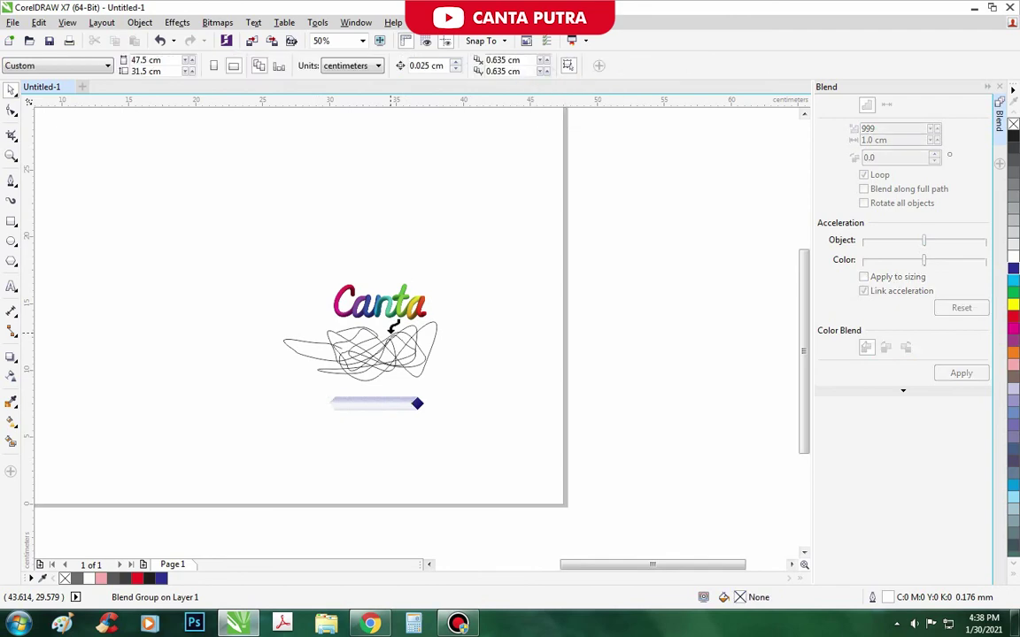
click(349, 325)
scroll(382, 335, up, 2)
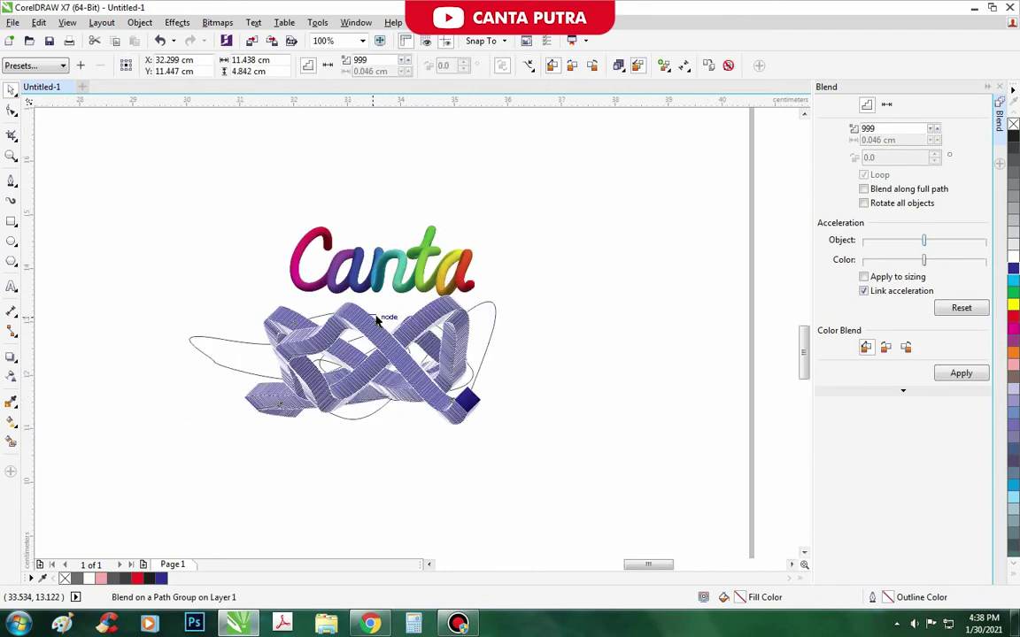
Spread the diamond blend along the full length of its freeform path
scroll(383, 326, up, 2)
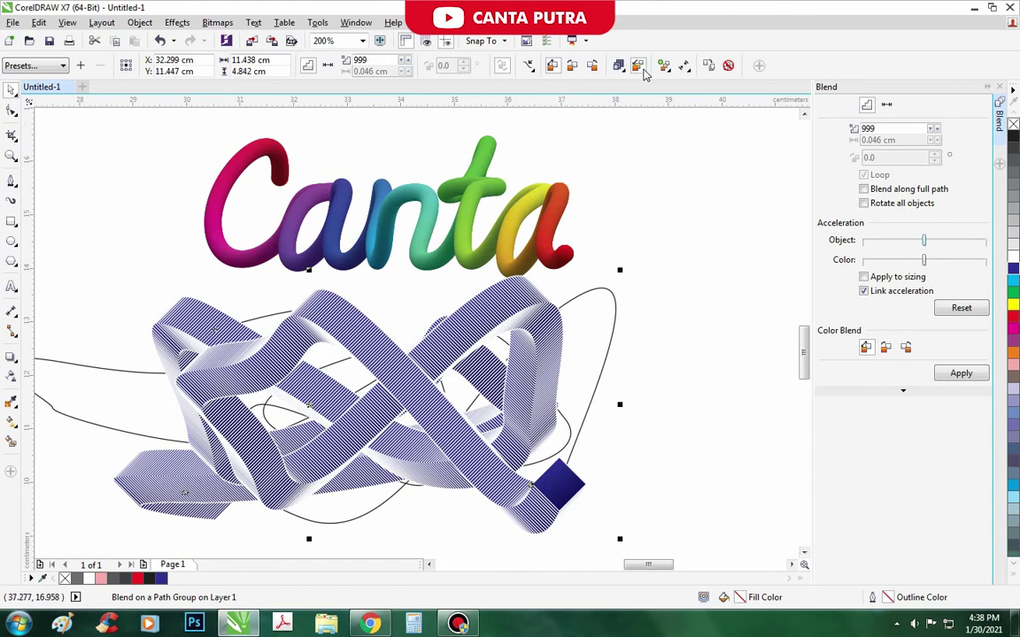
click(666, 74)
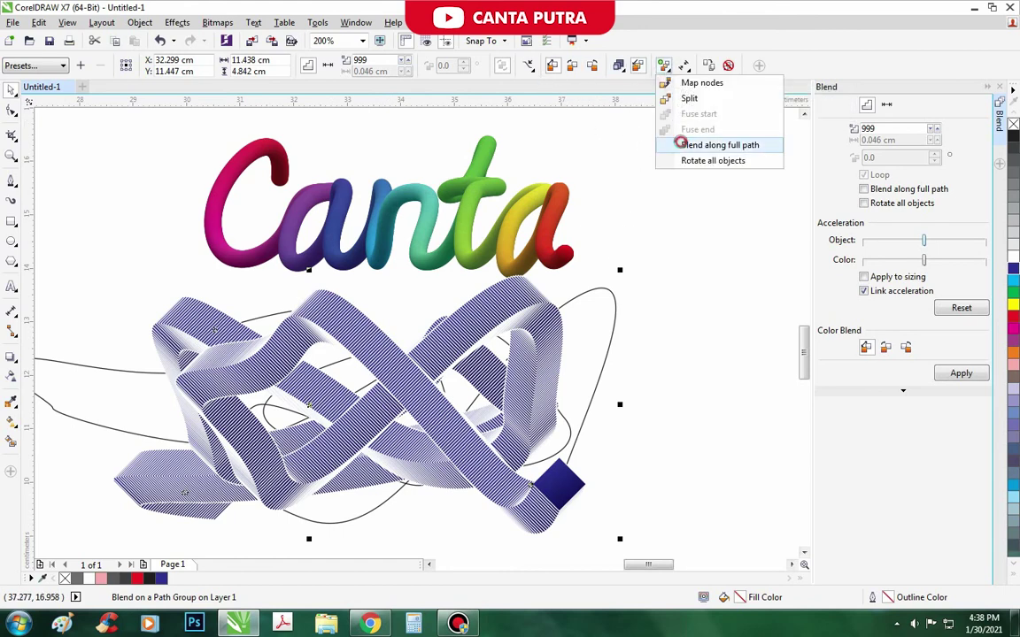
click(653, 140)
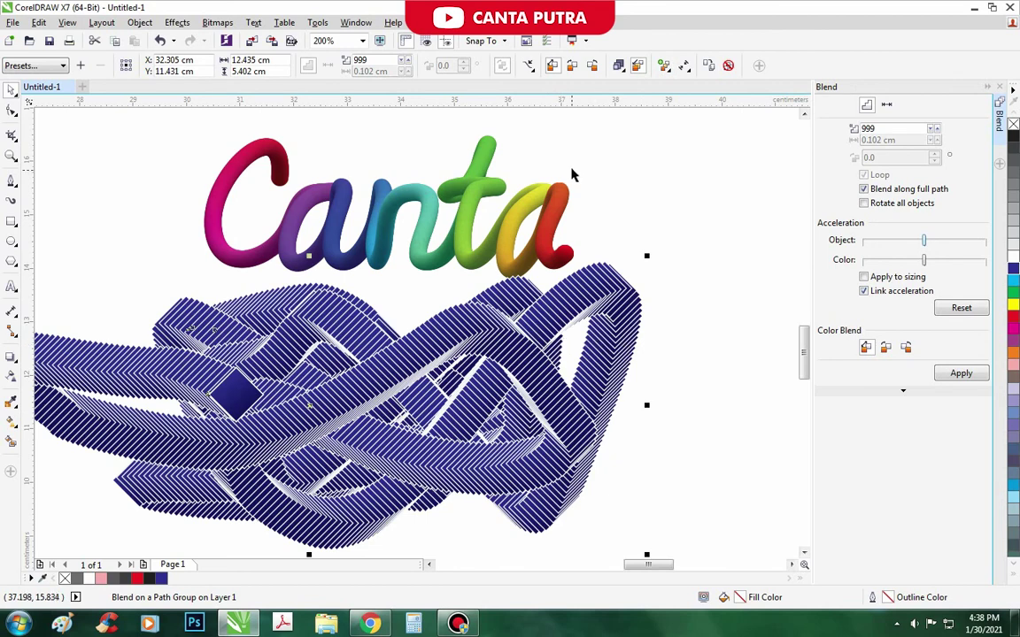
Switch the diamond blend to a clockwise color progression and select the blend
click(574, 68)
click(626, 162)
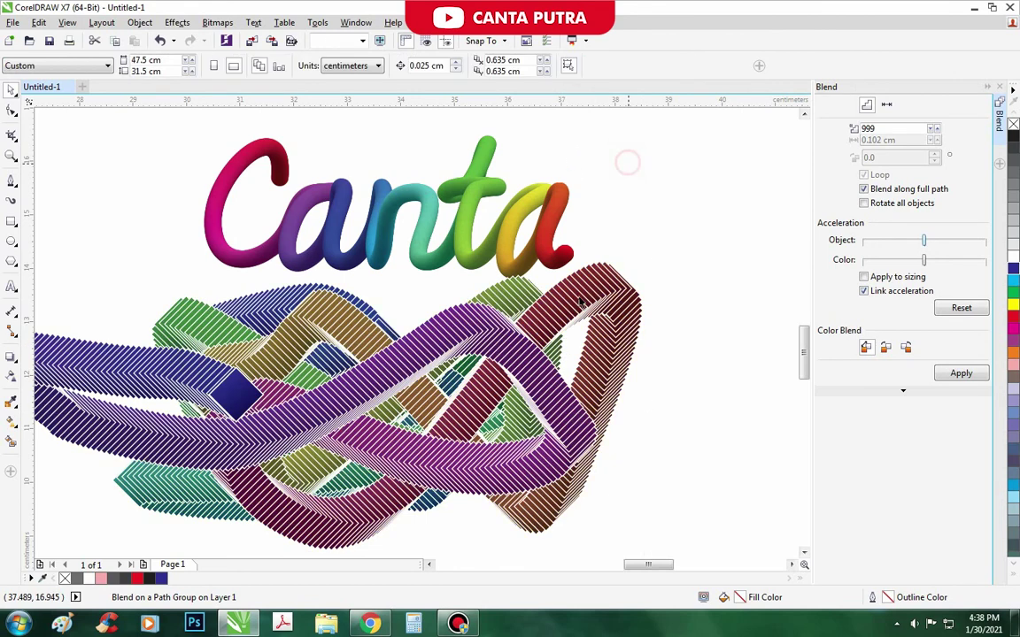
scroll(572, 300, down, 1)
click(518, 331)
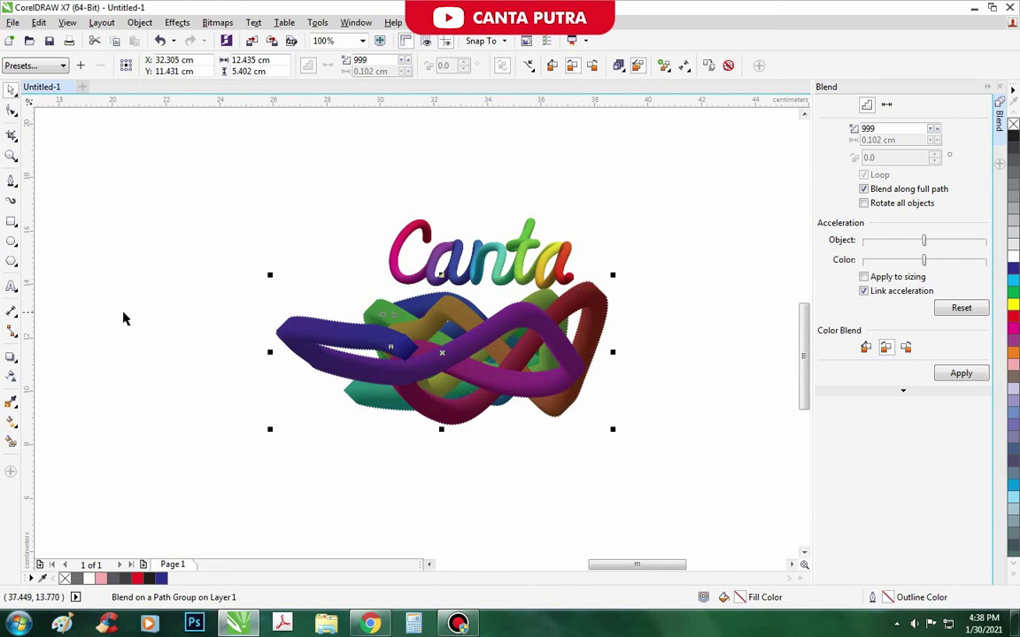
Place a rectangle about 18.3 × 11.5 cm behind the lettering and diamond blend, with fill and outline in 90% black
click(10, 224)
drag(173, 155, 670, 470)
click(1015, 147)
right_click(1015, 147)
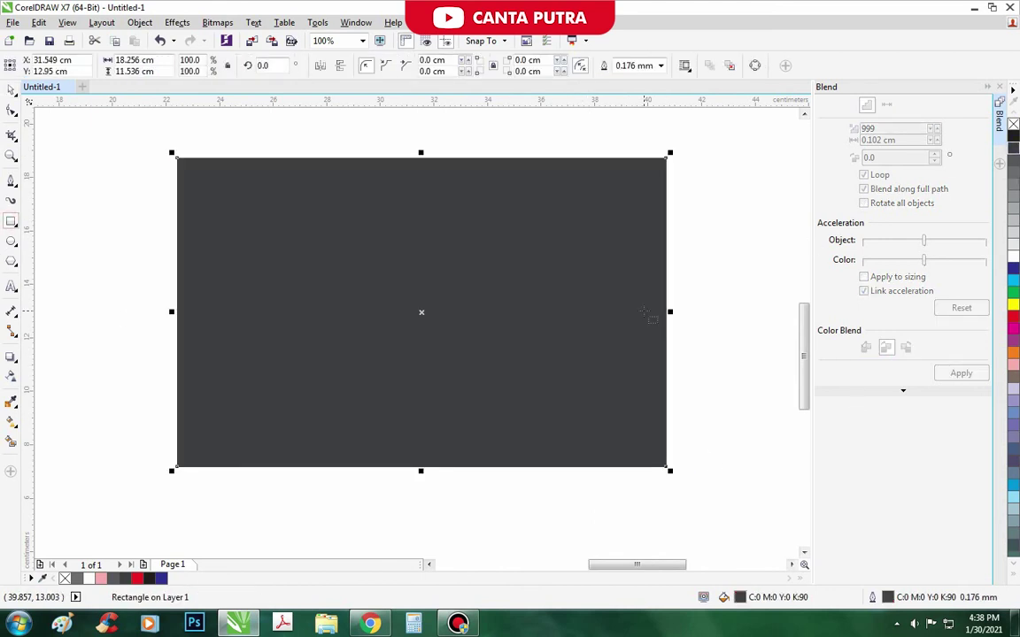
key(shift+Page_Down)
scroll(491, 311, up, 1)
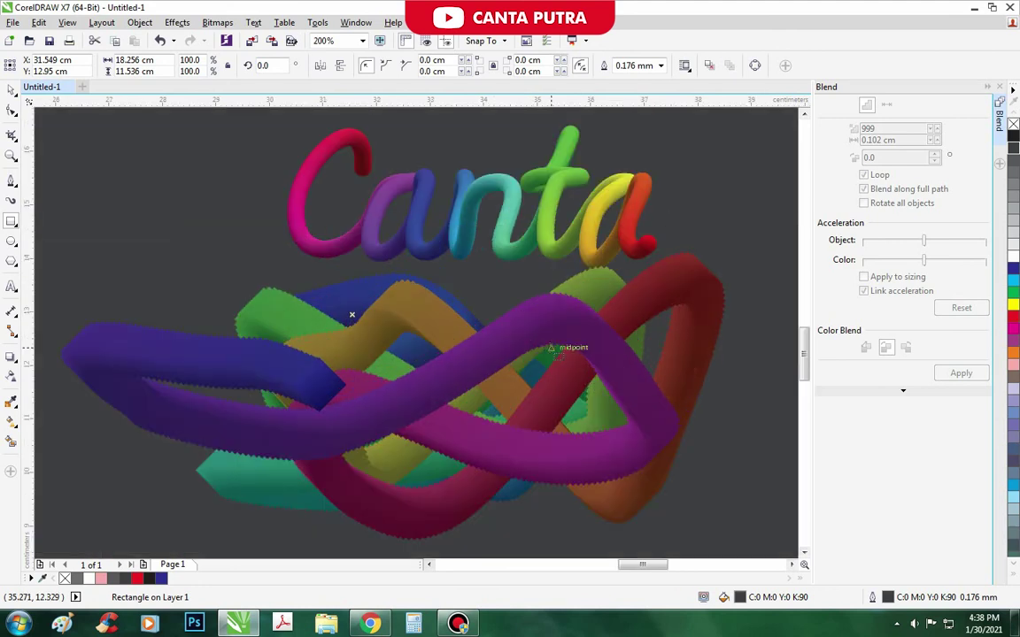
Select the diamond blend and give its diamonds a black hairline outline
click(694, 303)
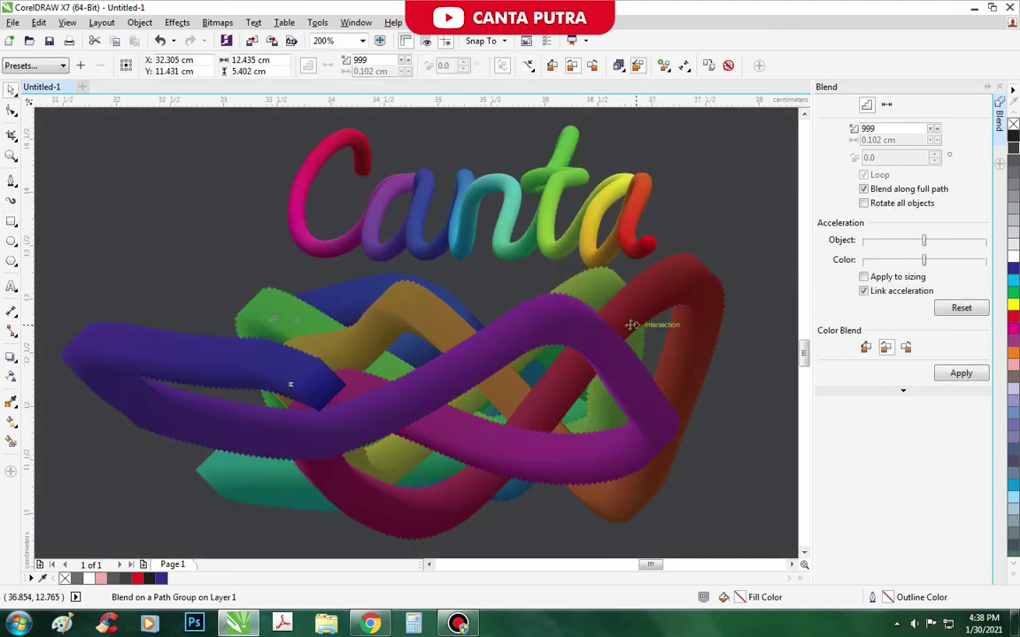
scroll(580, 344, up, 1)
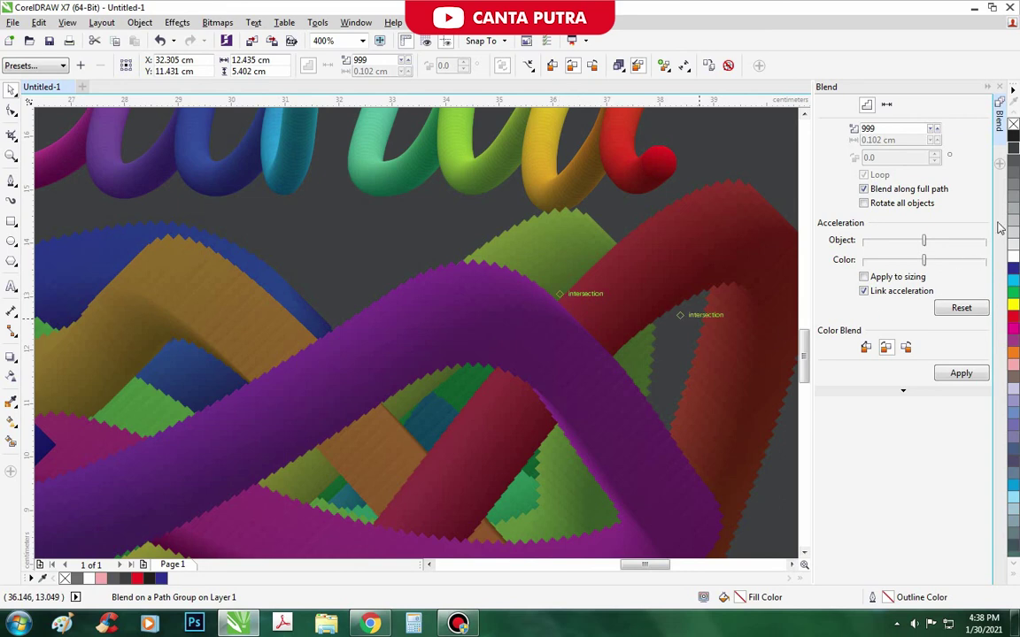
scroll(560, 293, down, 1)
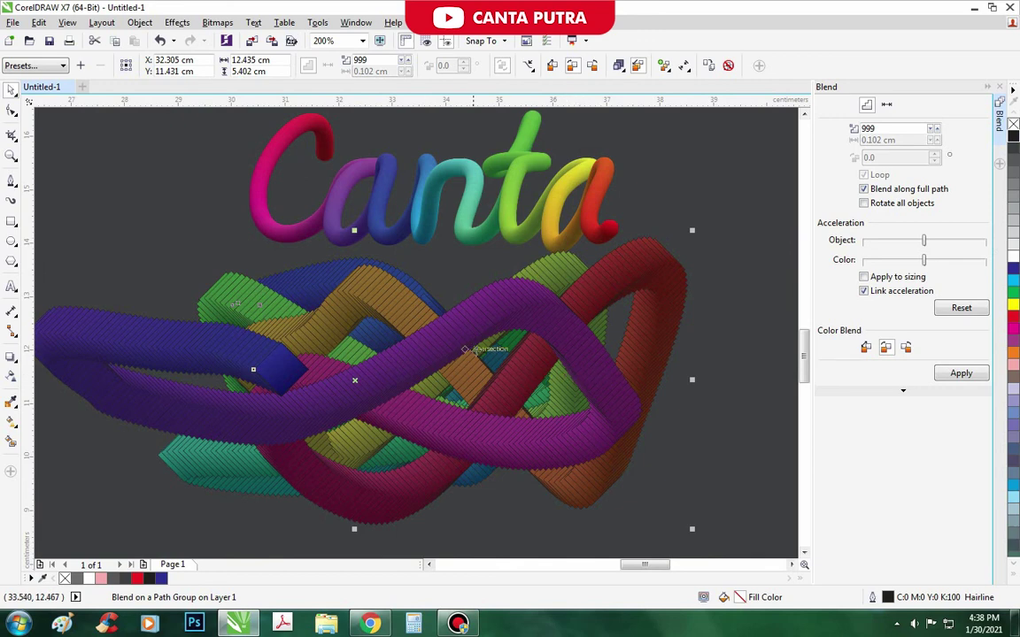
Delete the diamond blend from below the Canta lettering
key(Delete)
scroll(499, 395, down, 1)
Lock the dark background rectangle behind the Canta lettering
right_click(498, 396)
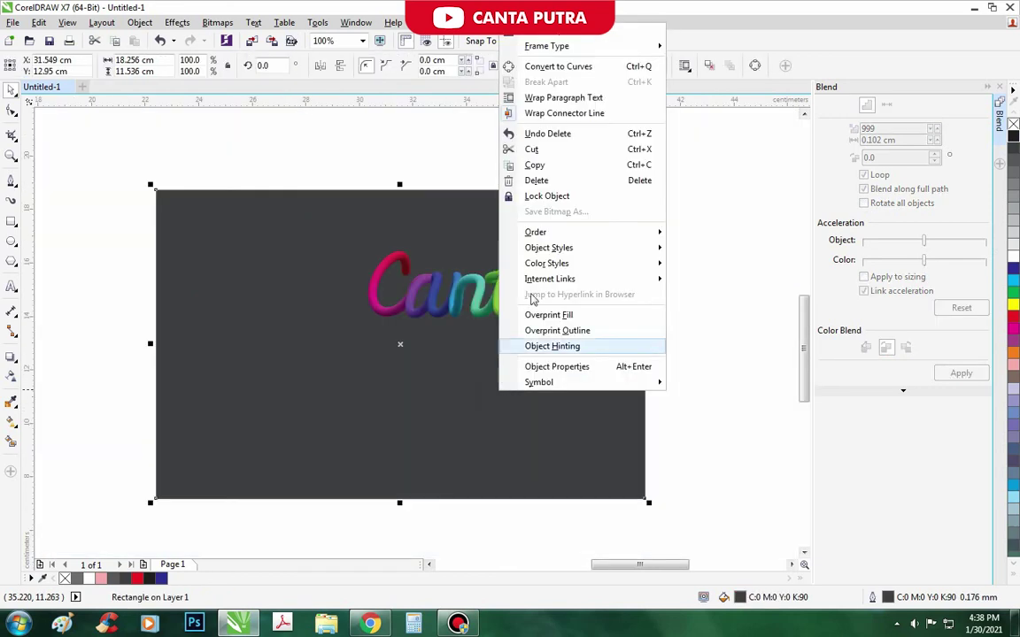
click(577, 219)
right_click(577, 218)
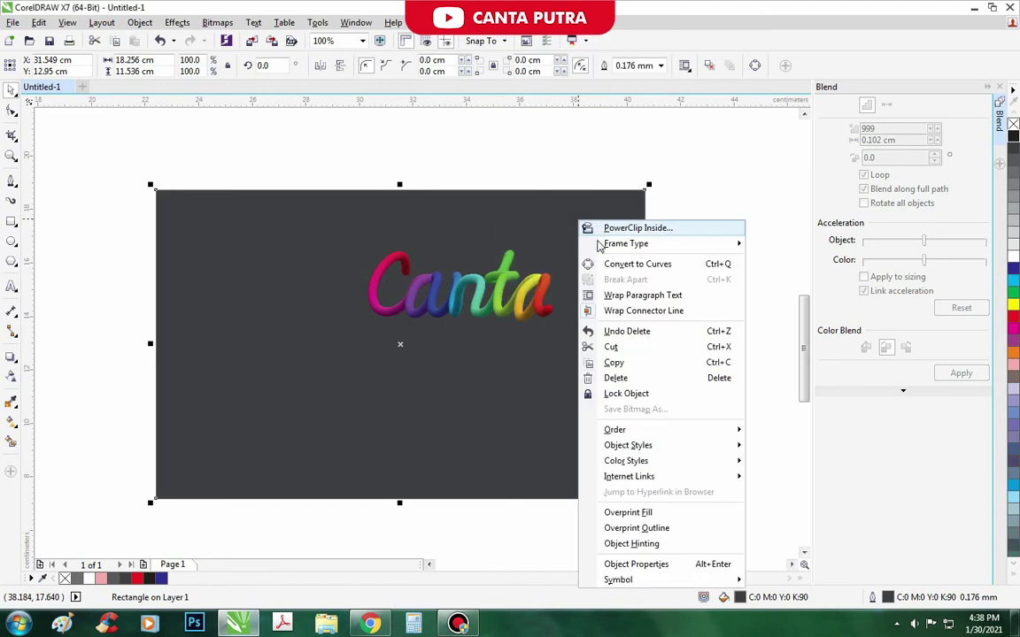
click(632, 394)
Unlock the dark background rectangle and delete it
right_click(628, 373)
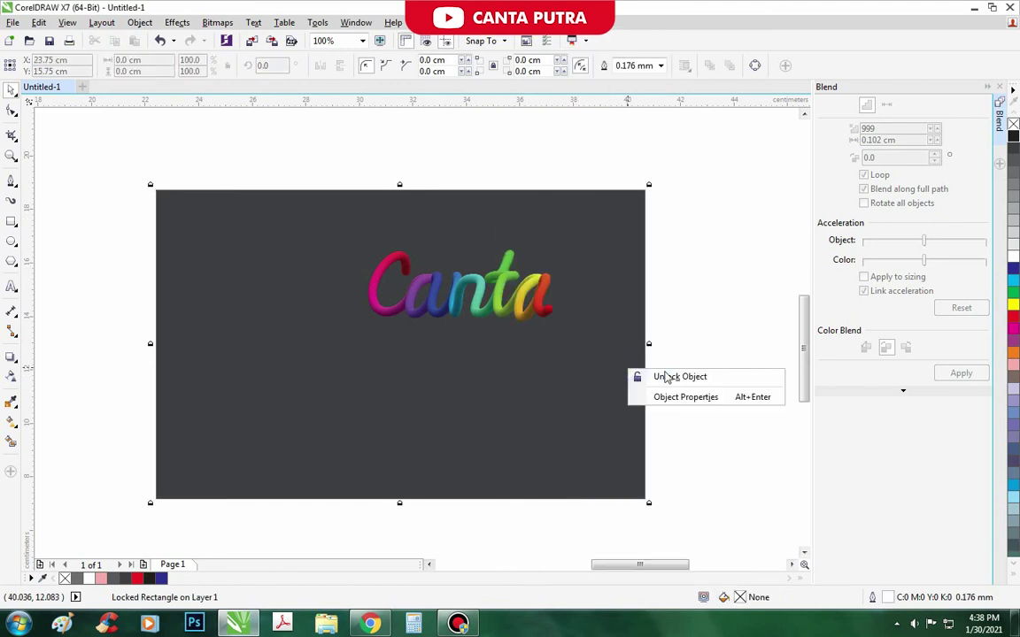
click(662, 376)
key(Delete)
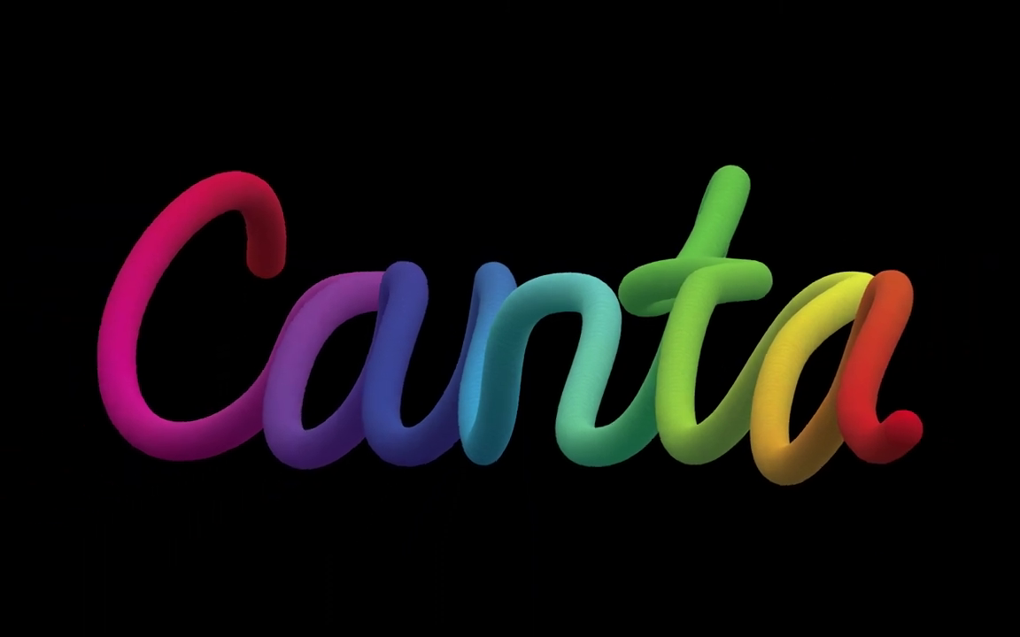